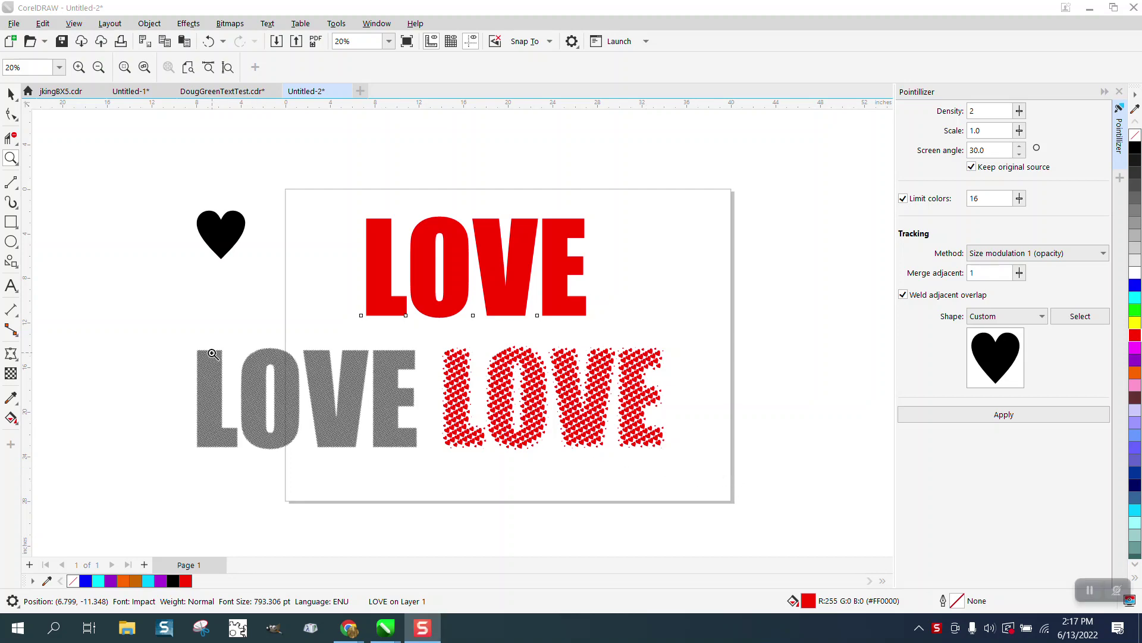
- Zoom in on the lower LOVE words and fill the grey halftone LOVE group red
drag(189, 344, 711, 504)
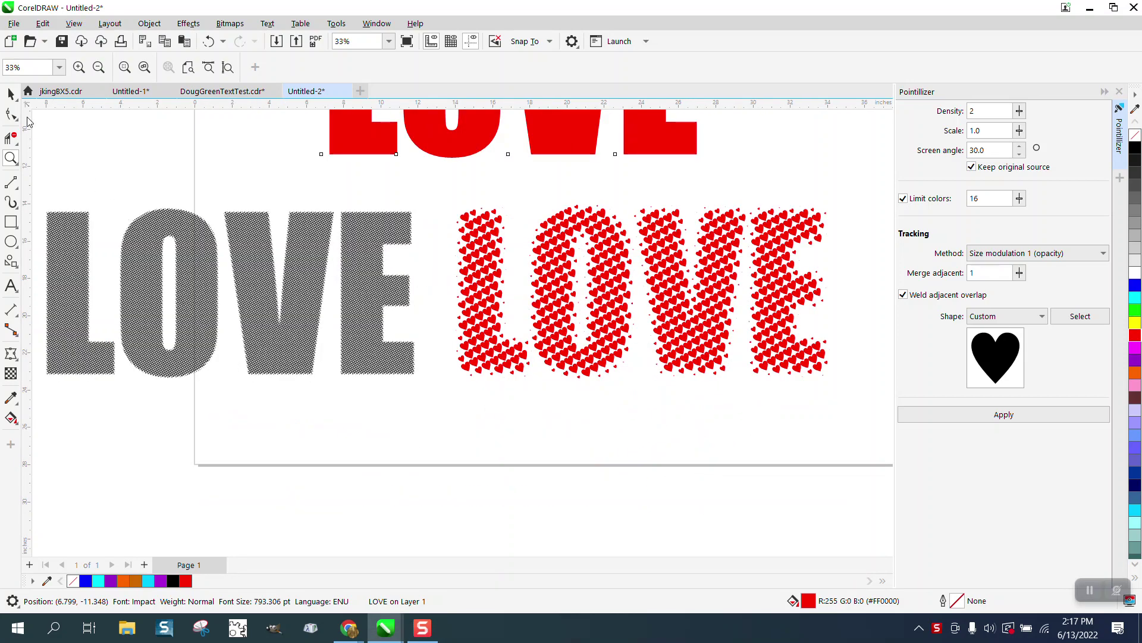
click(11, 94)
click(172, 232)
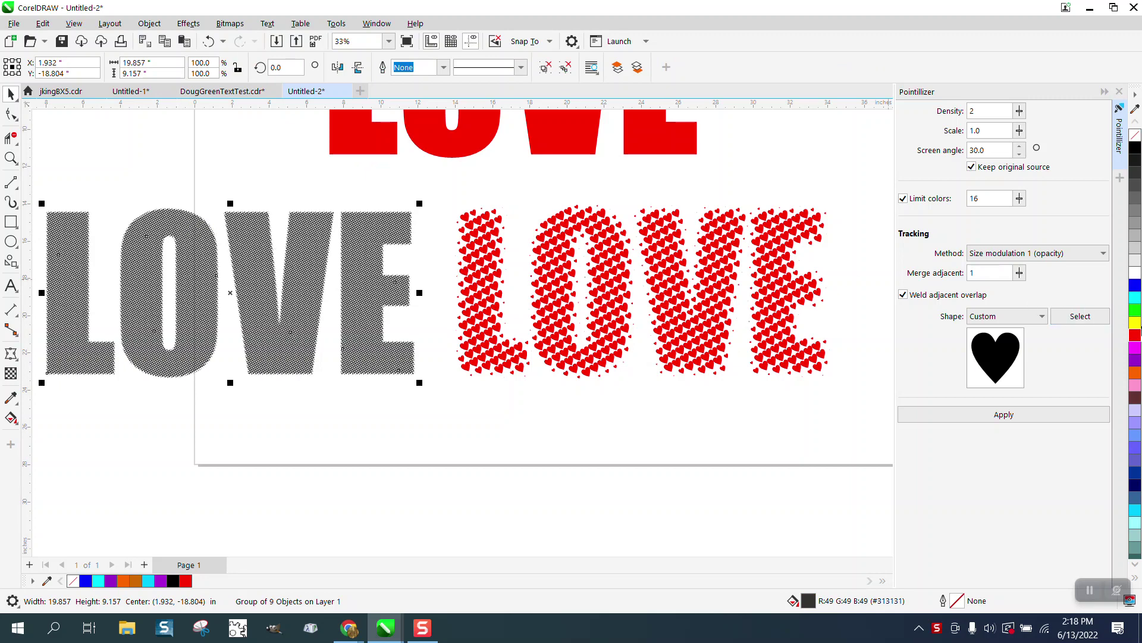
click(1136, 336)
- Marquee-select the heart and all LOVE words and zoom to fit the selection
scroll(807, 229, down, 2)
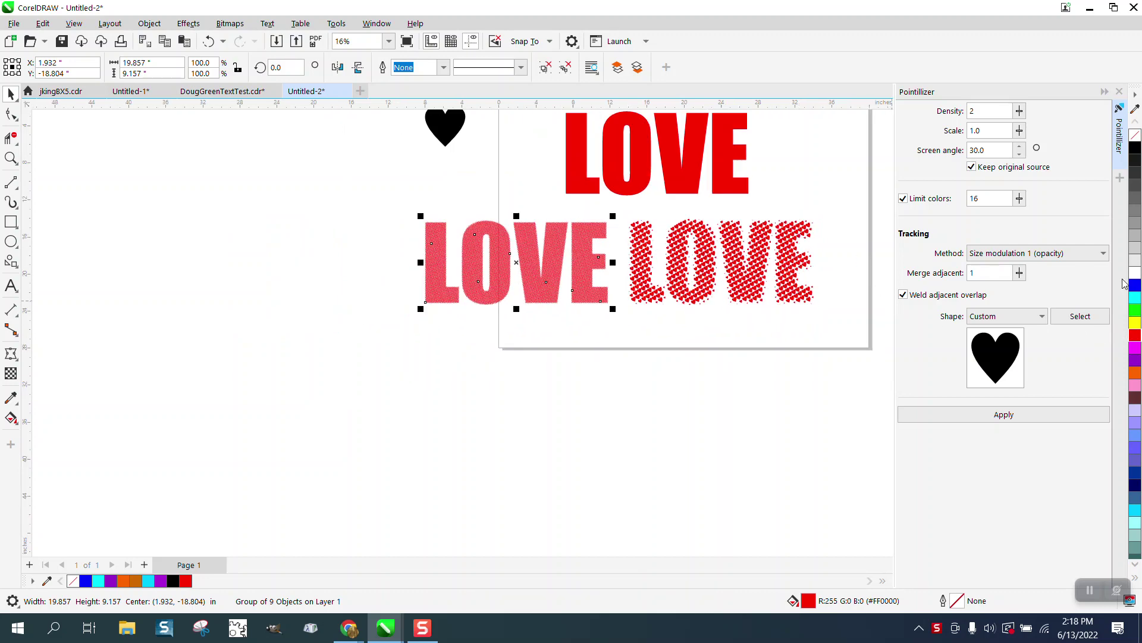
scroll(764, 303, down, 1)
scroll(765, 303, down, 1)
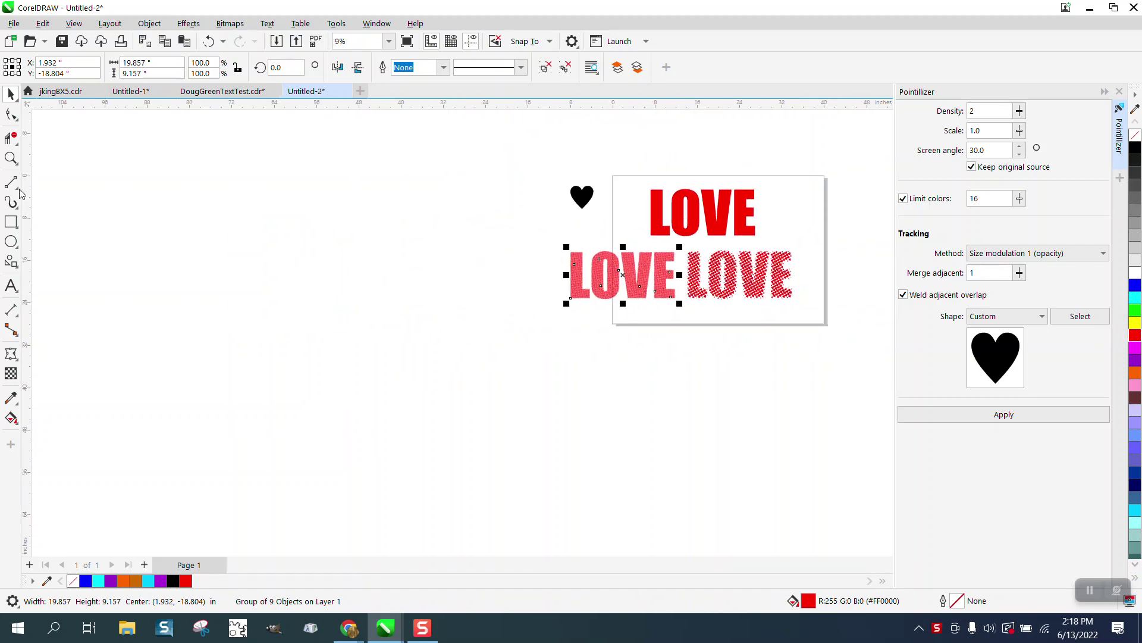
drag(556, 169, 807, 315)
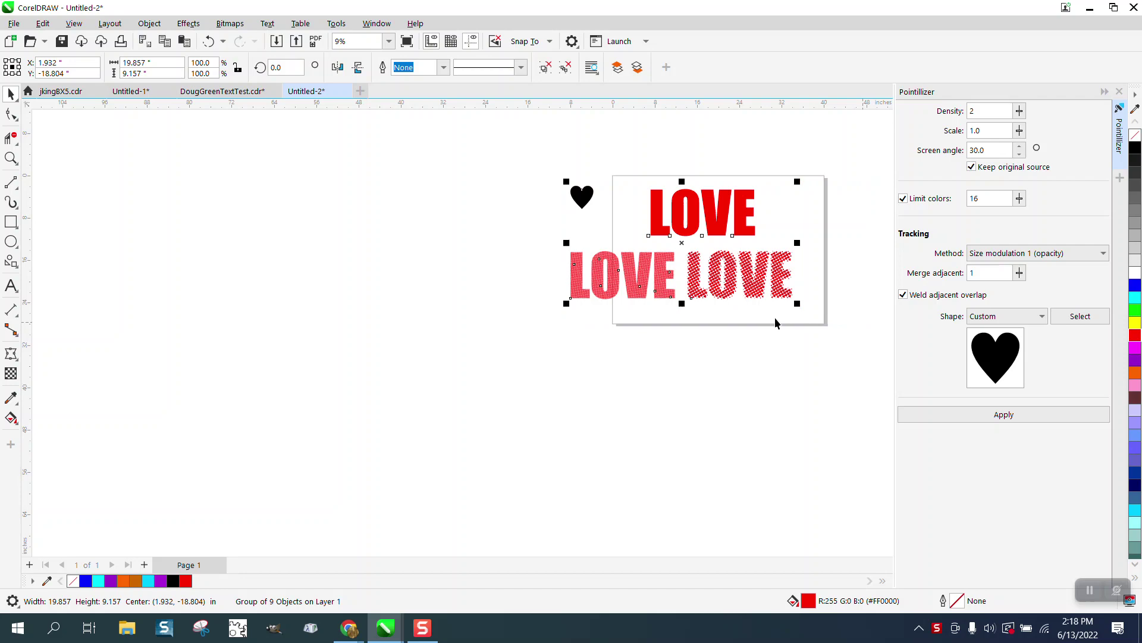
click(12, 158)
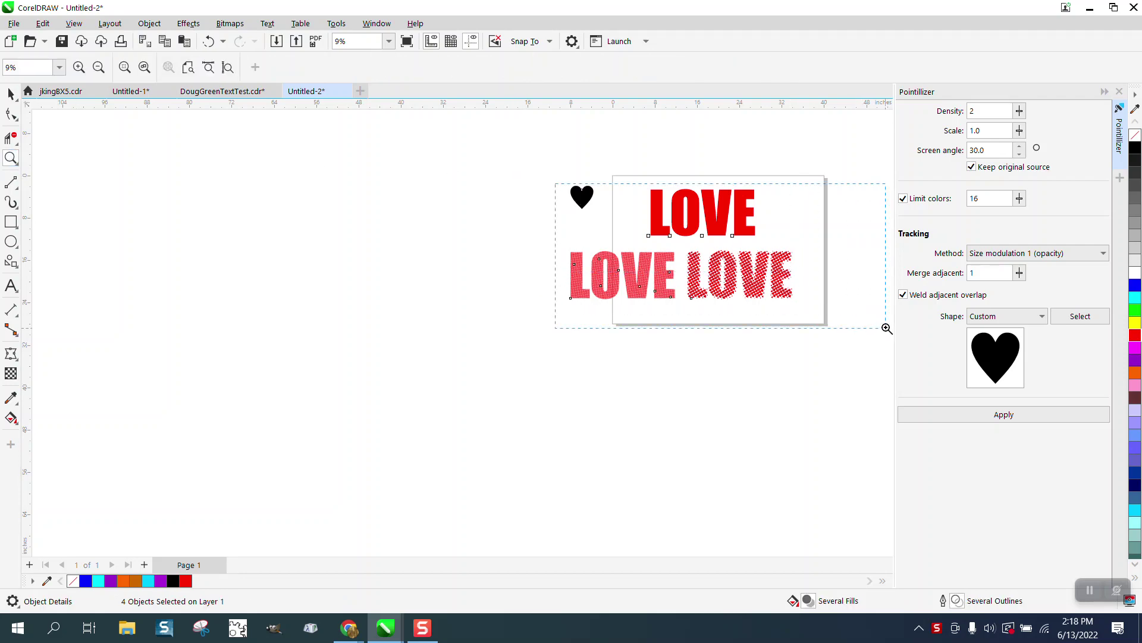
key(shift+F2)
- Close and reopen the Pointillizer docker from Effects, then deselect everything with the Pick tool
click(1119, 92)
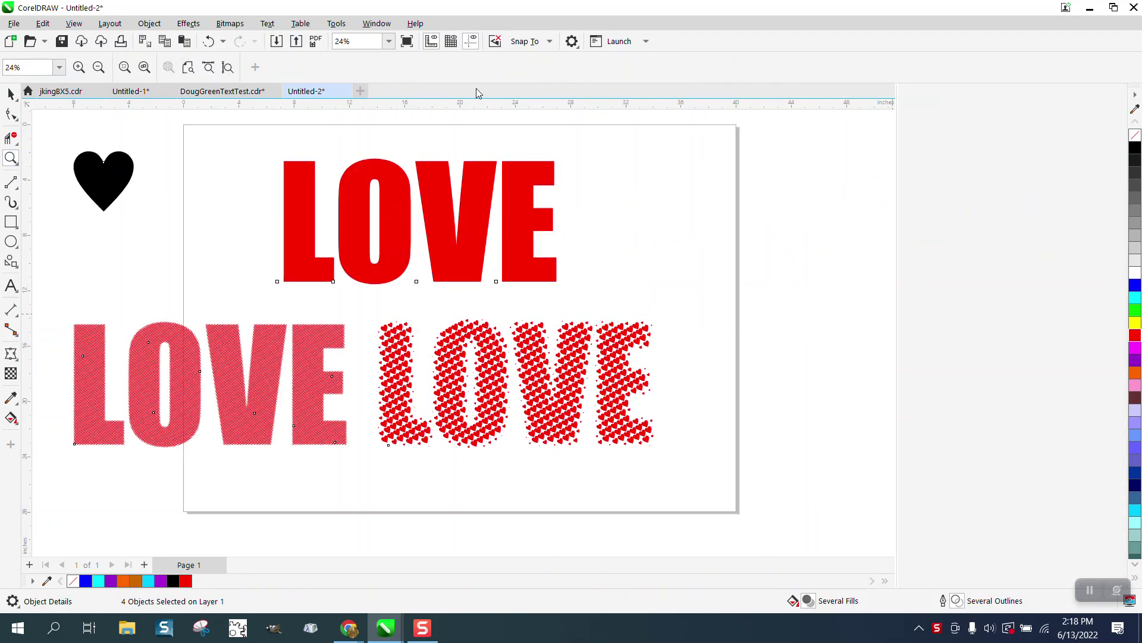
click(189, 23)
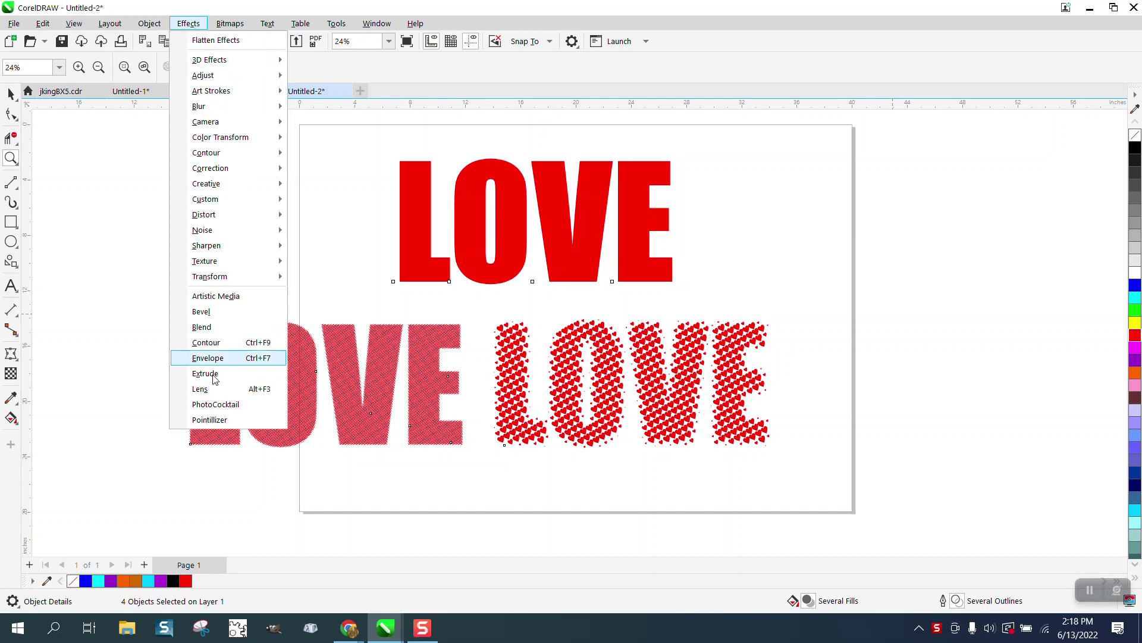
click(217, 421)
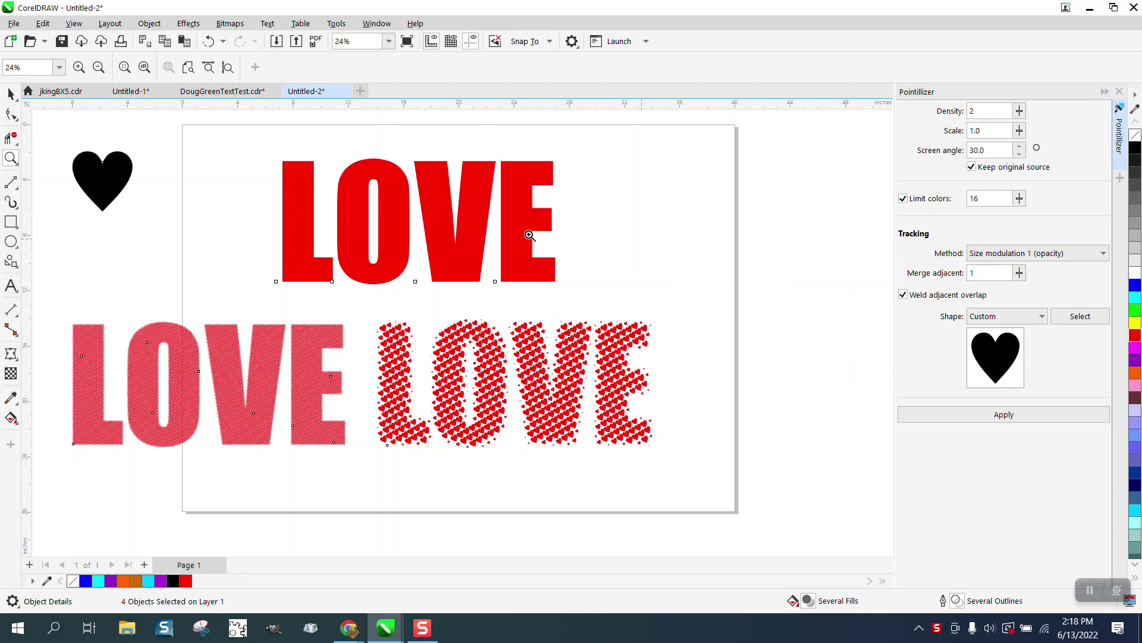
click(11, 94)
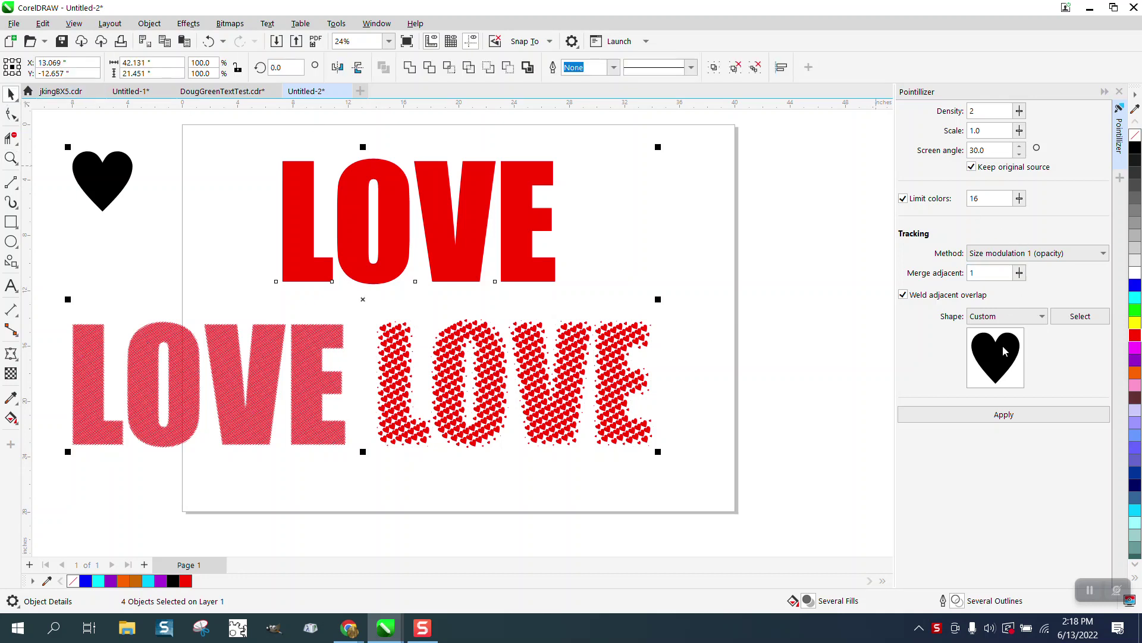
click(859, 302)
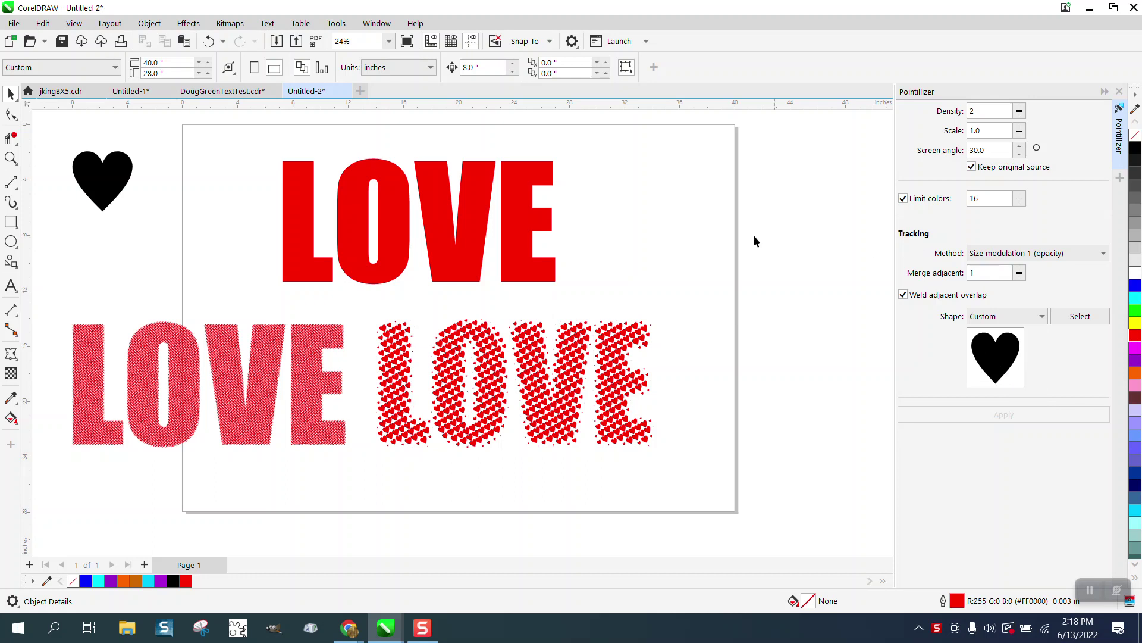
- Drag the solid red top LOVE further to the right
drag(541, 230, 679, 223)
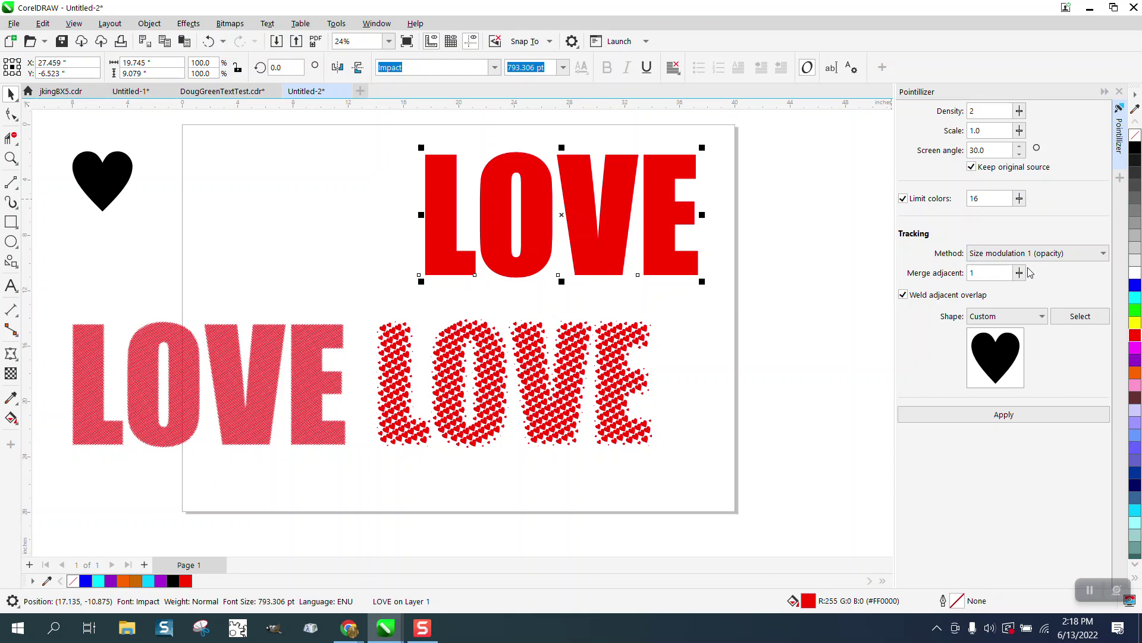
- Apply Pointillizer hearts with Size modulation 1 (opacity) to the top LOVE and move the copy down-right
click(1102, 255)
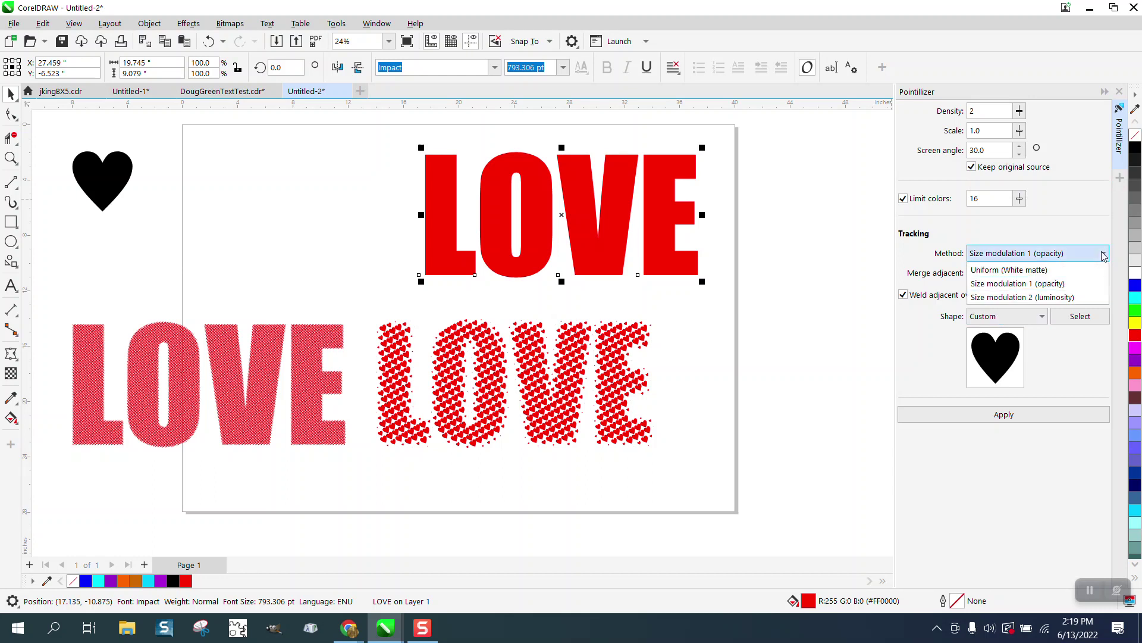
click(1025, 256)
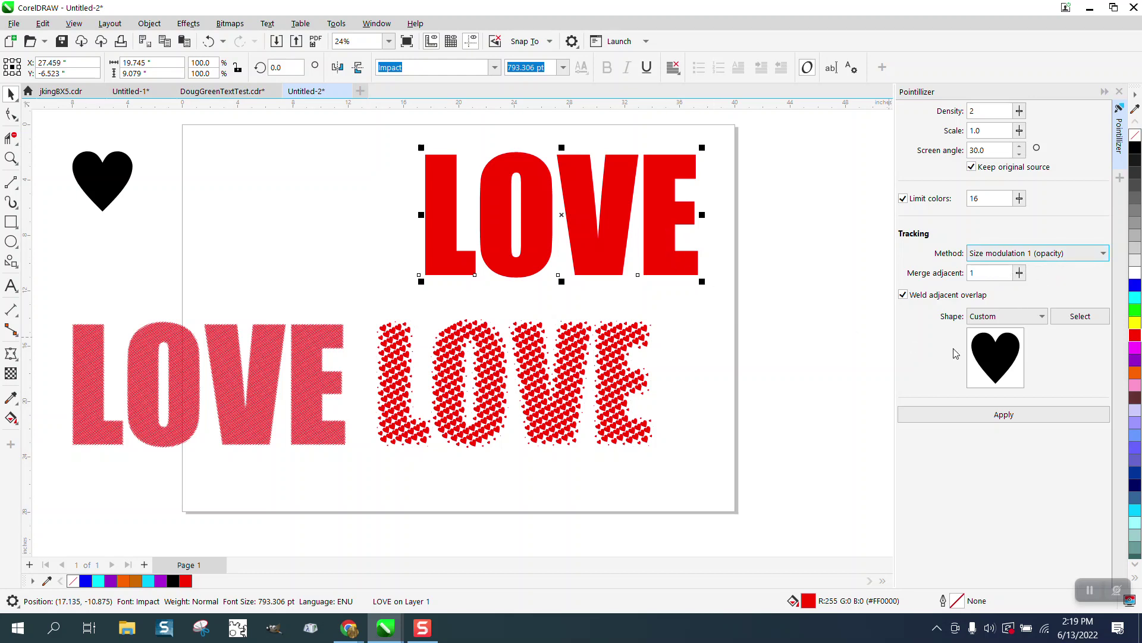
click(1001, 416)
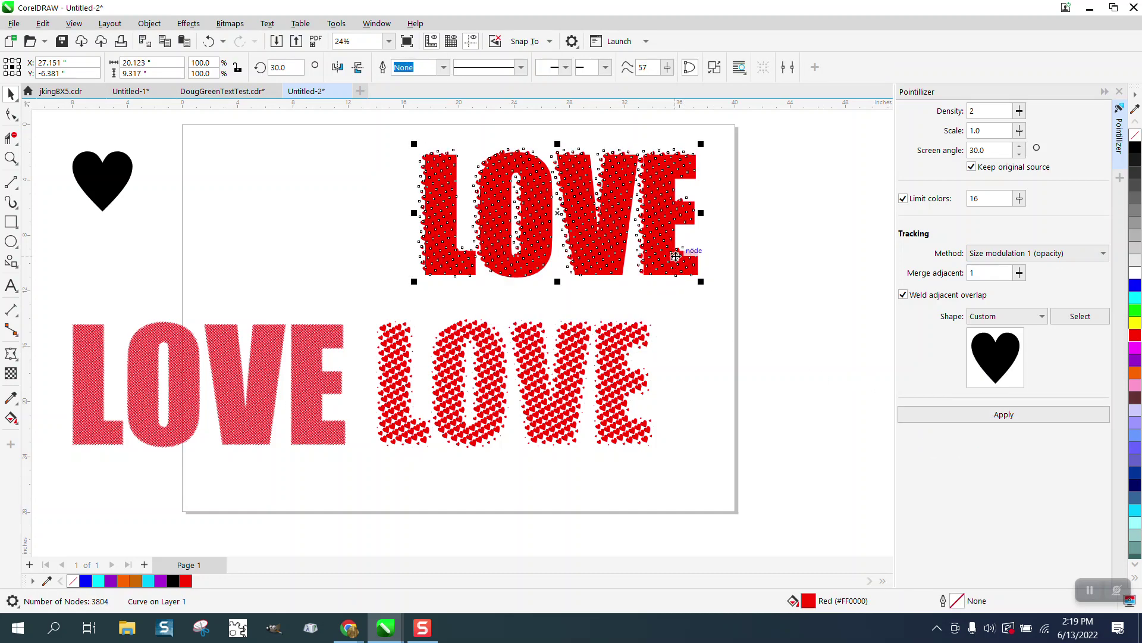
drag(676, 259, 863, 407)
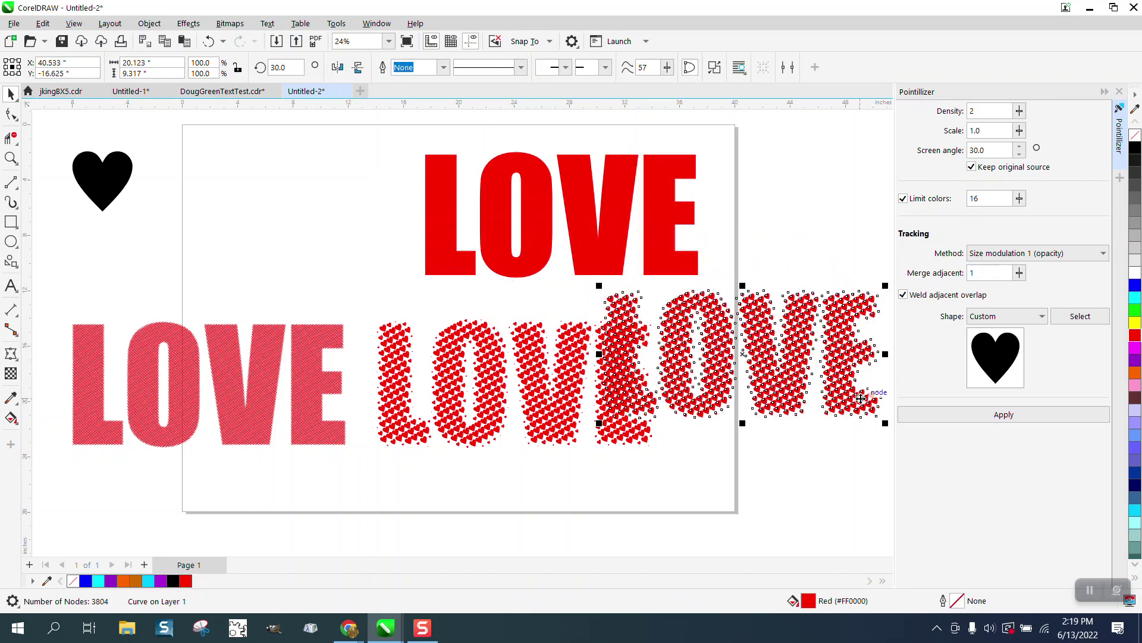
- Apply Pointillizer at density 3 to the top LOVE and place the denser heart copy at lower right
click(652, 252)
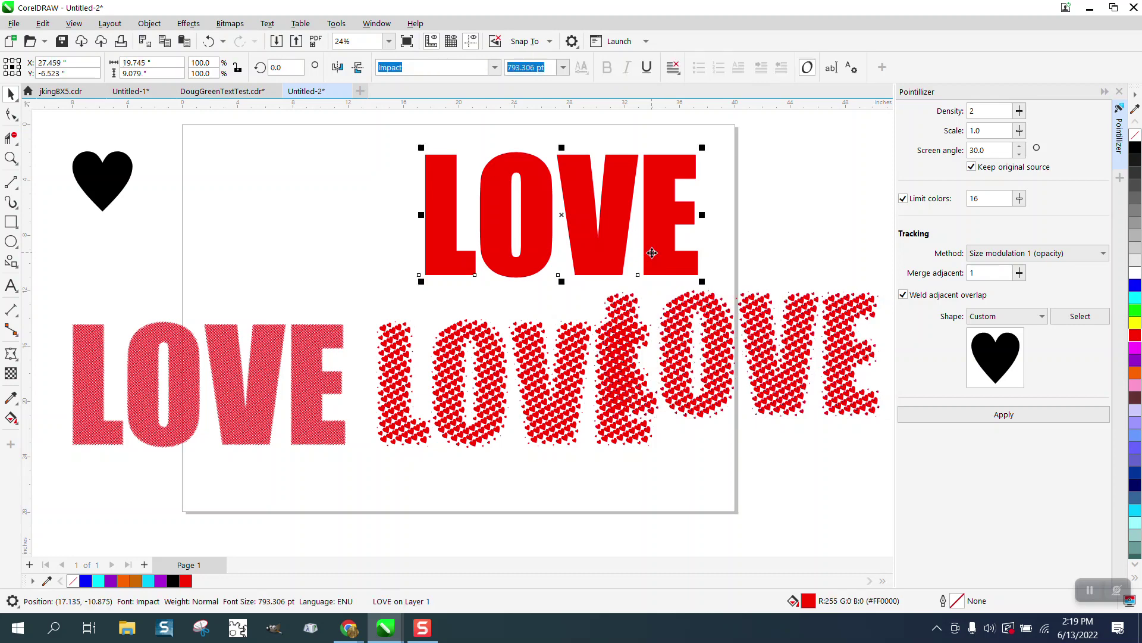
double_click(970, 112)
text(3)
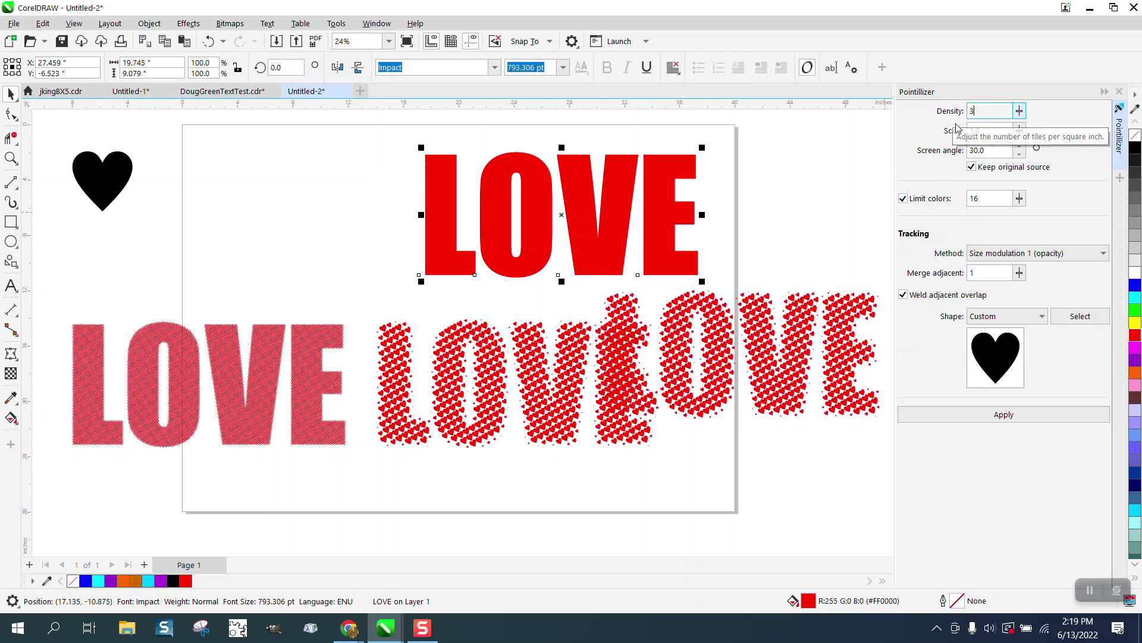
click(1020, 419)
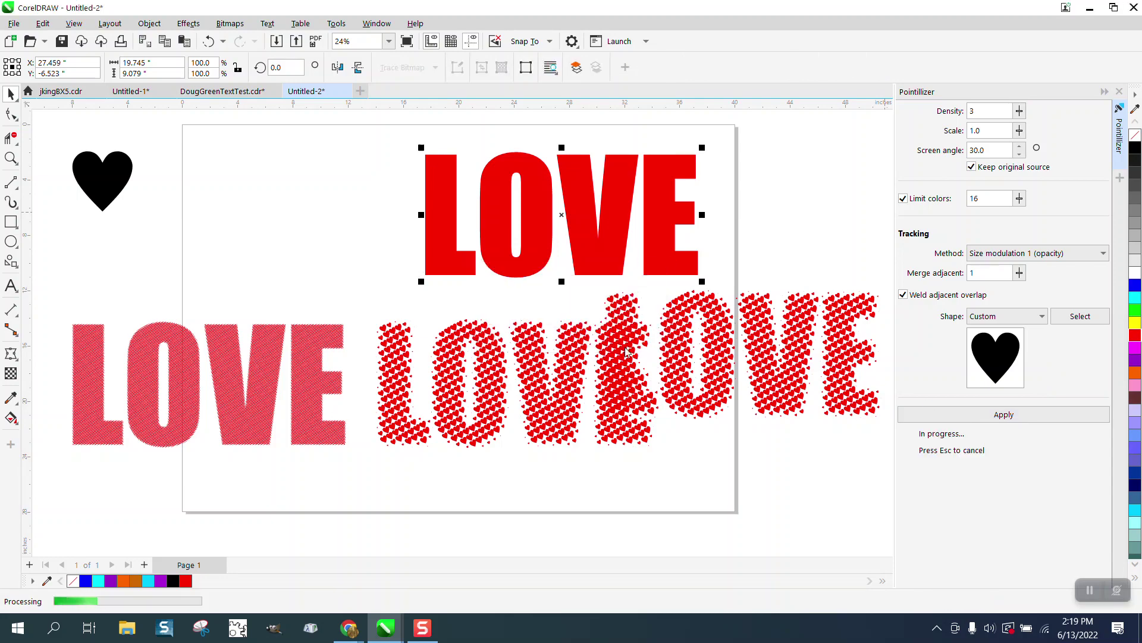
drag(627, 235, 794, 262)
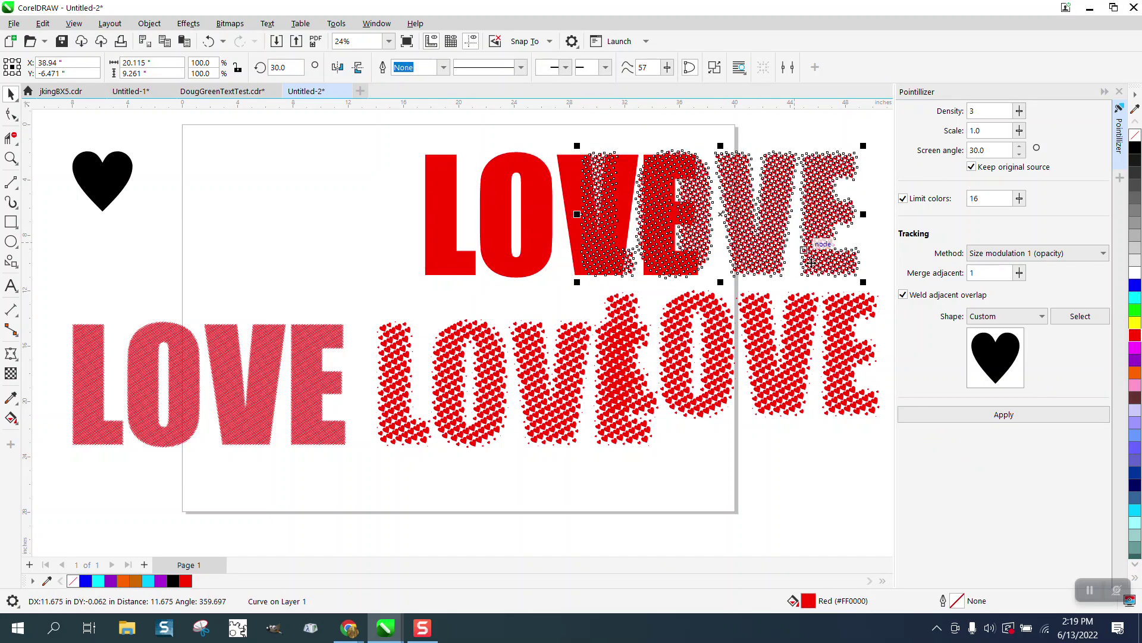
drag(820, 336, 841, 523)
click(676, 236)
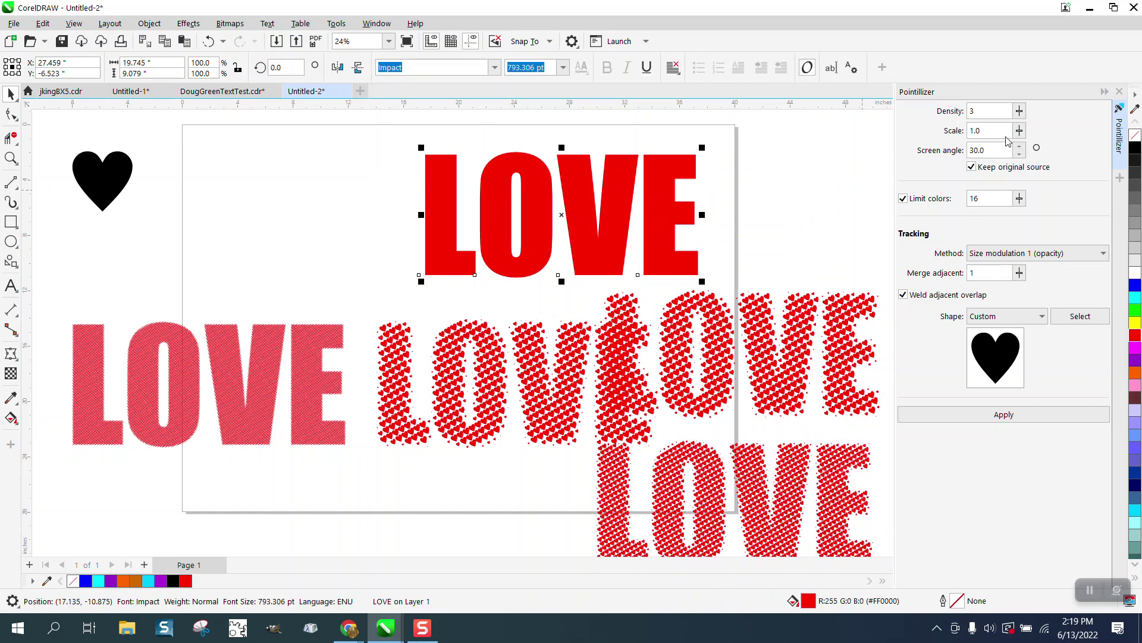
- Create a density-1 heart-tiled LOVE copy and place it beside the solid LOVE, shifted left
drag(1005, 112, 948, 122)
text(1)
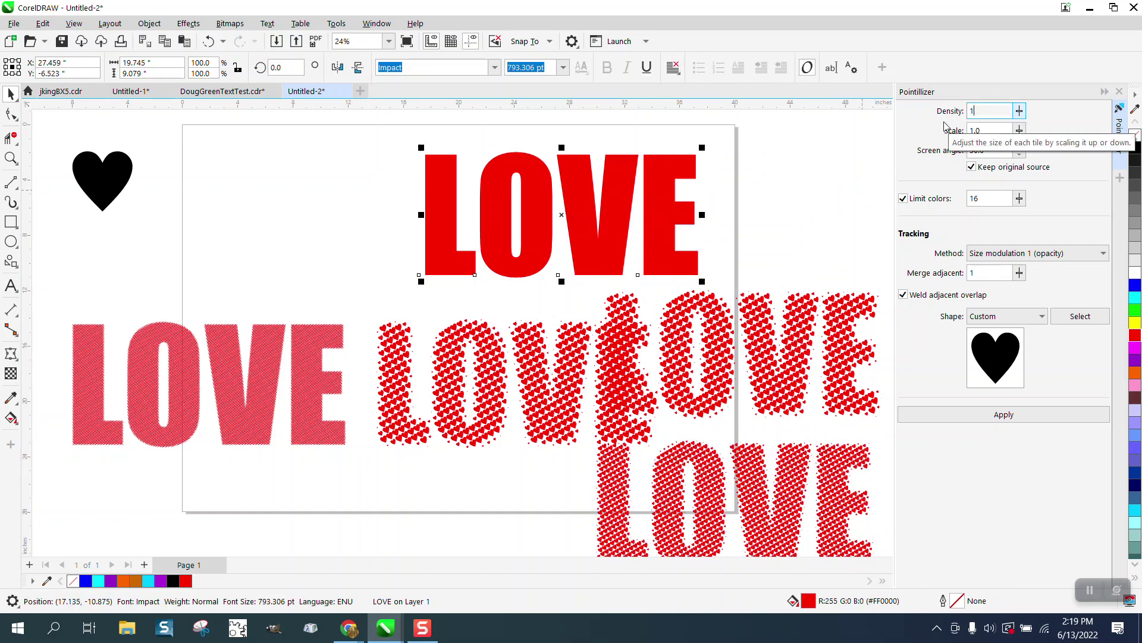
click(1022, 419)
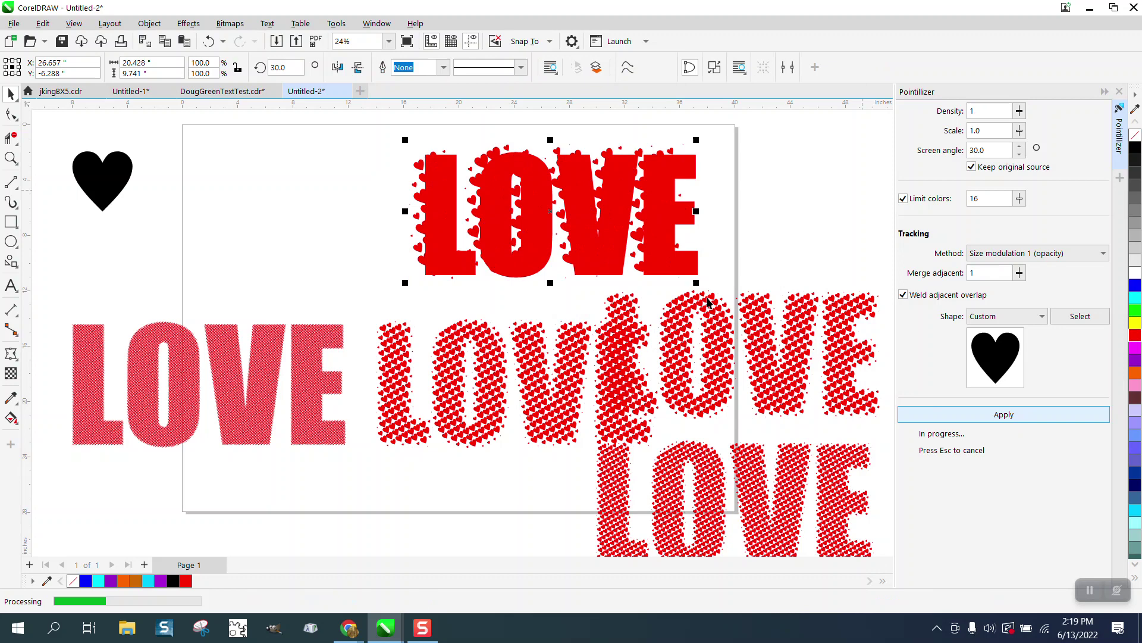
drag(620, 229, 837, 234)
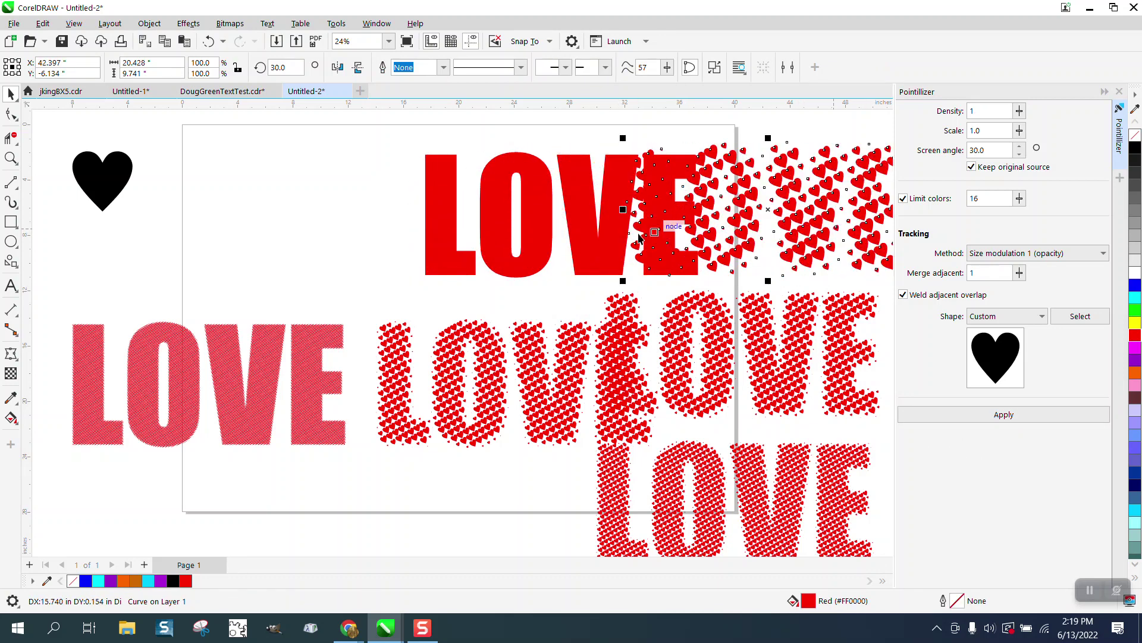
drag(596, 227, 498, 225)
drag(704, 220, 729, 237)
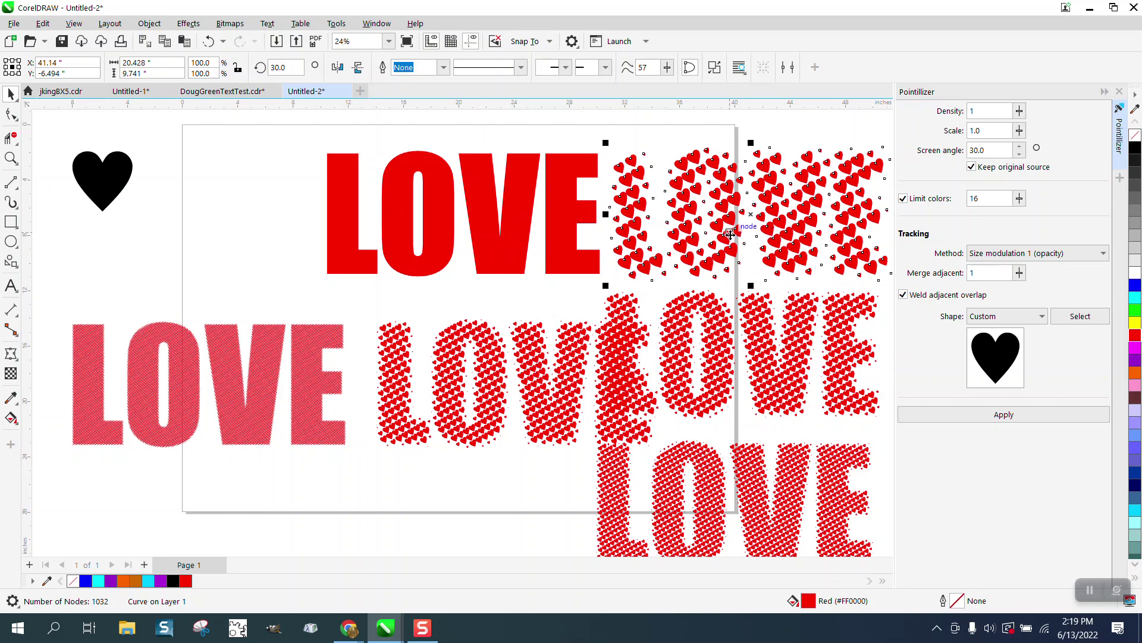
- Delete the extra heart-tiled copy and rearrange the remaining hearts LOVE copies around the solid LOVE
key(XF86Calculator)
click(1091, 161)
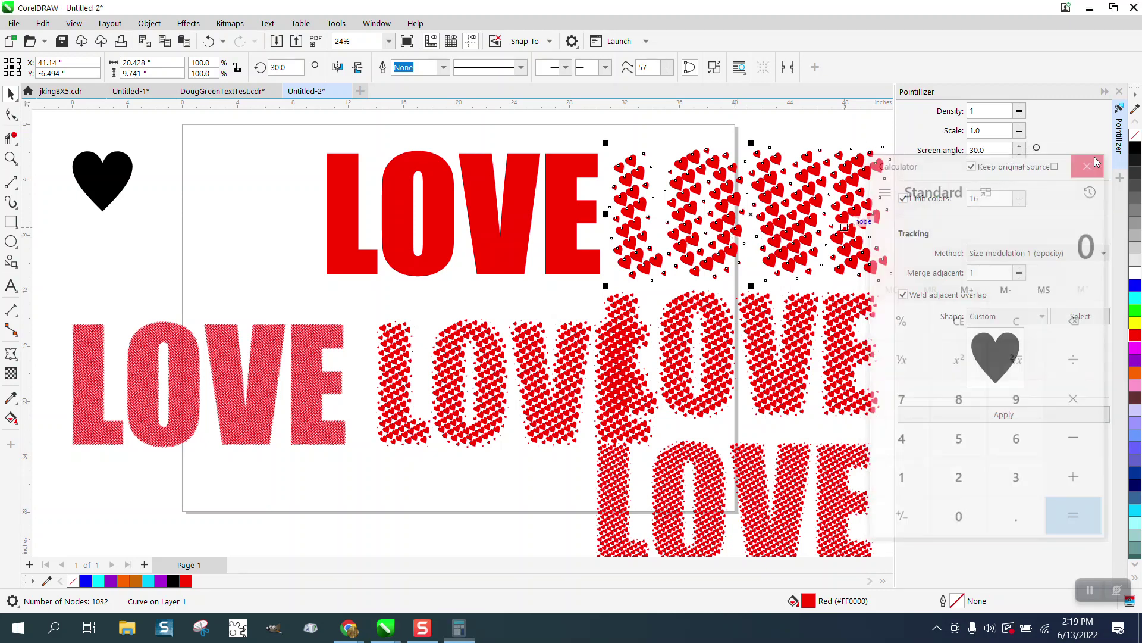
key(Delete)
drag(797, 325, 800, 220)
drag(806, 459, 840, 351)
drag(562, 373, 536, 463)
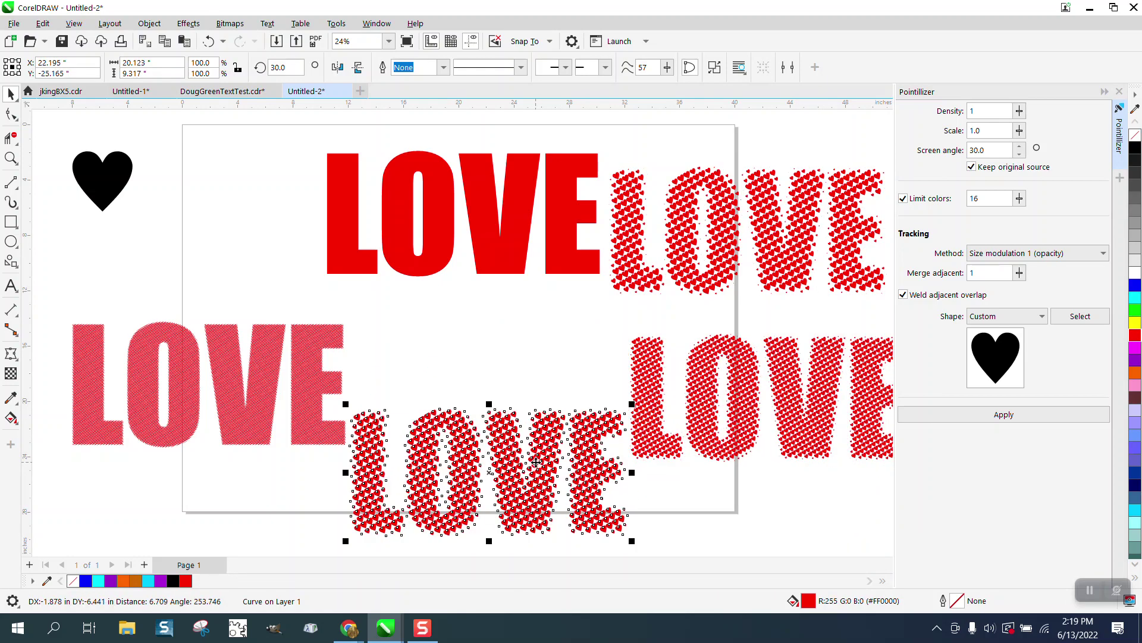
click(503, 242)
- Nudge the solid red LOVE left, apply hearts with Size modulation 1, then undo the move
drag(503, 243, 456, 248)
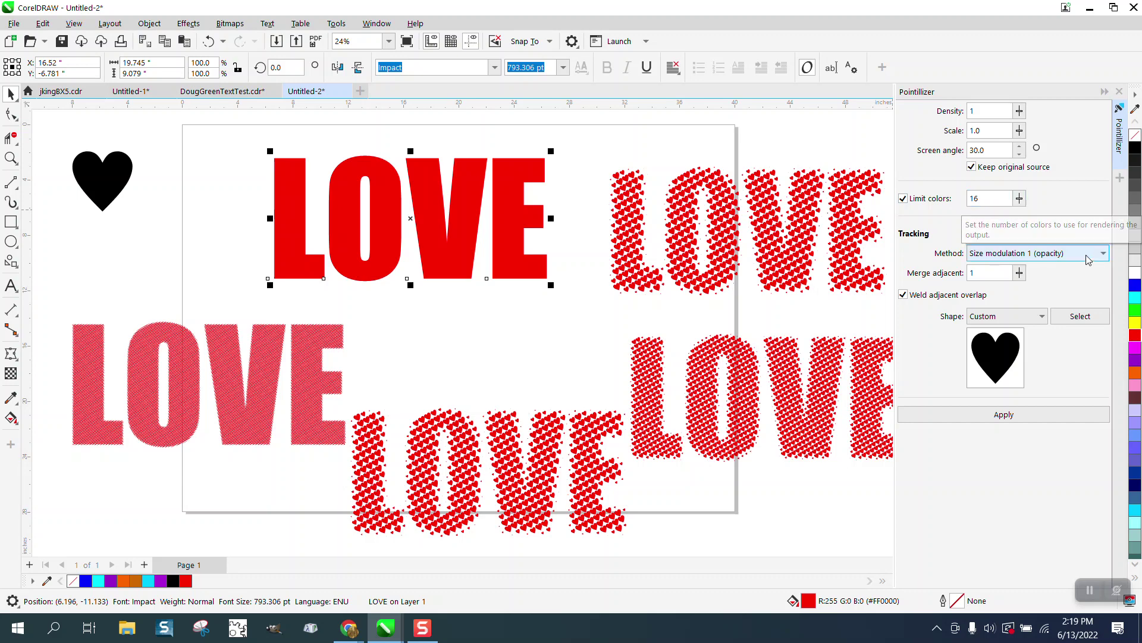
click(1104, 254)
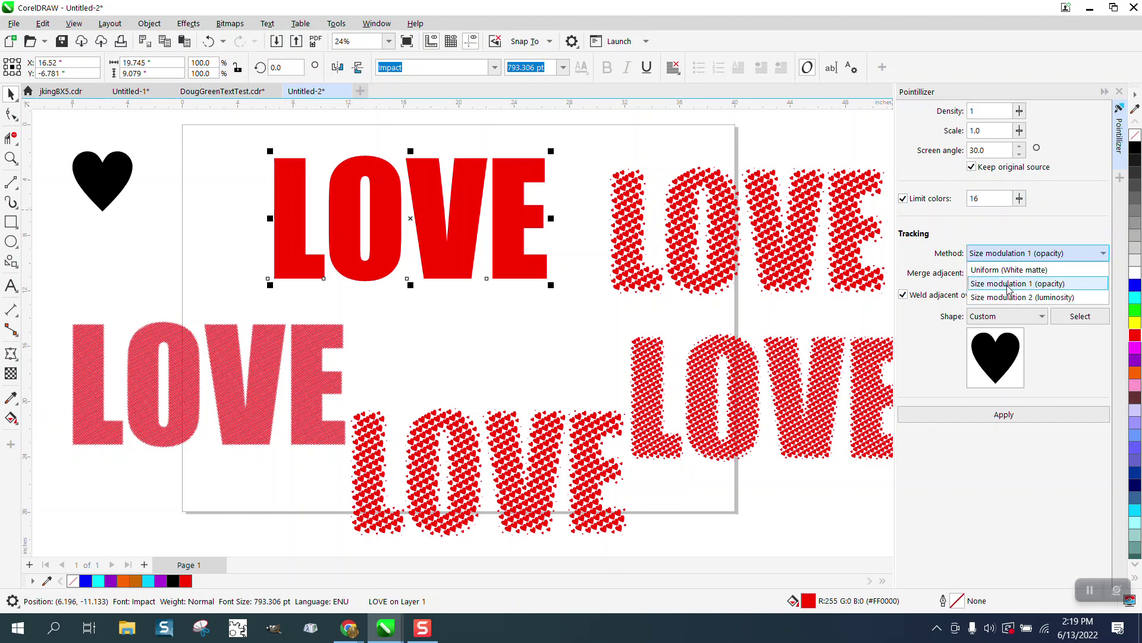
click(1010, 285)
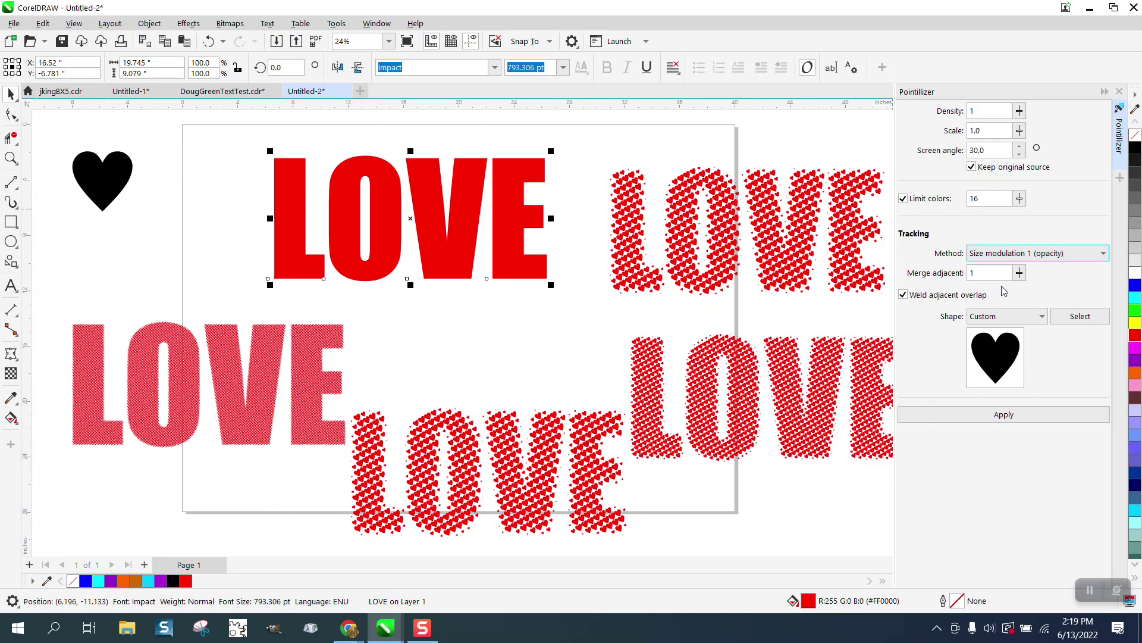
click(981, 416)
drag(509, 268, 591, 386)
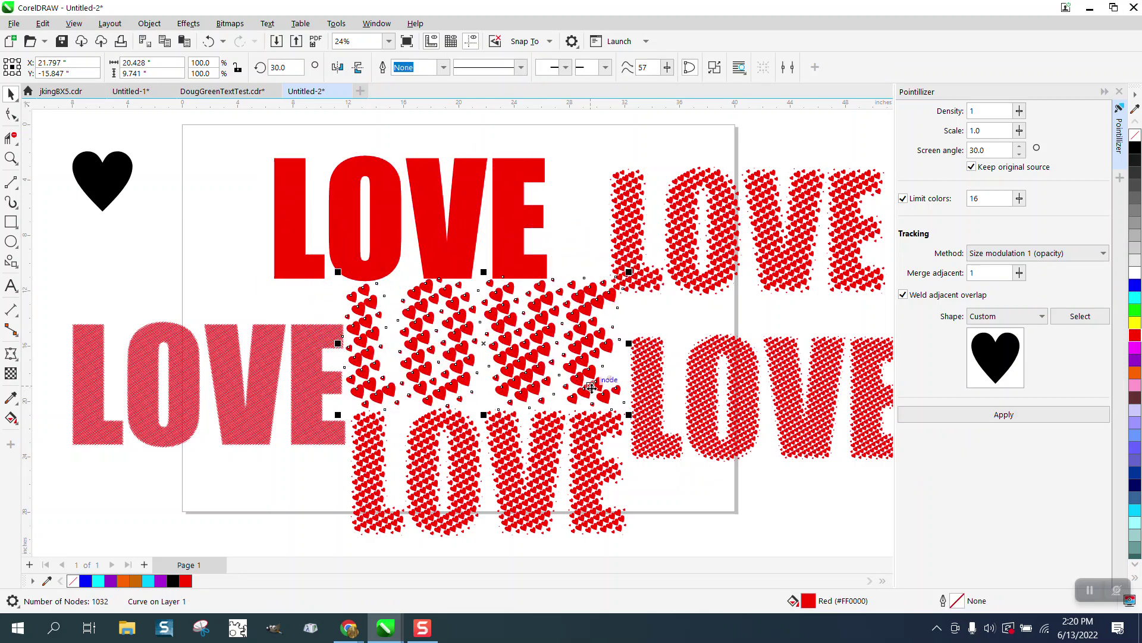
click(209, 41)
- Reapply the heart tiling at density 2 and place it below the original red LOVE
drag(999, 110, 937, 111)
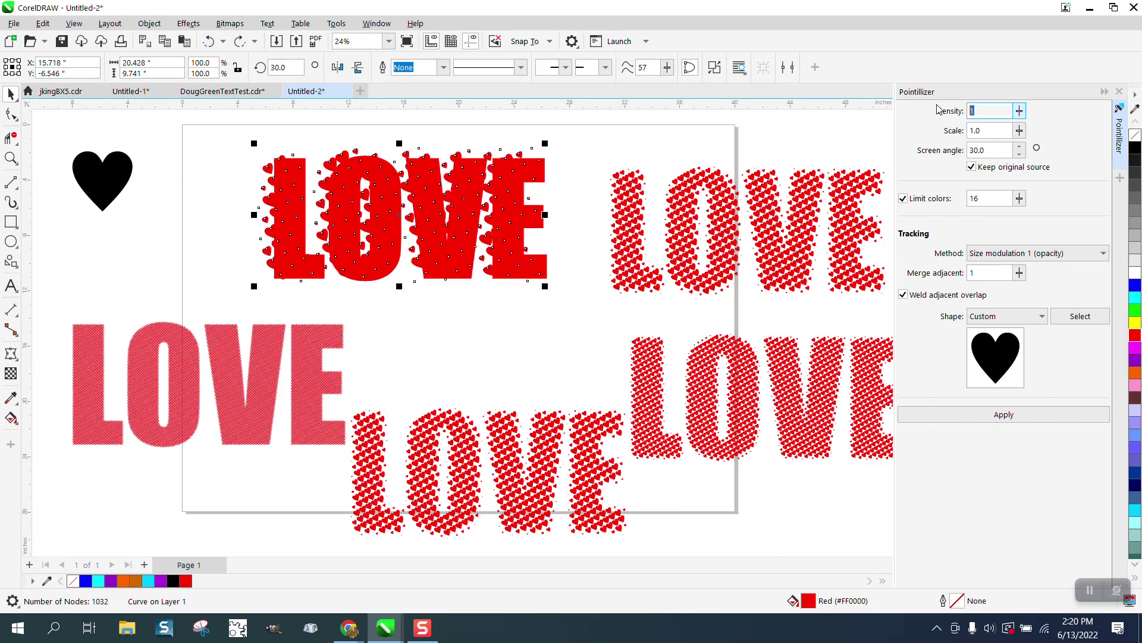
click(1015, 416)
drag(478, 165, 557, 288)
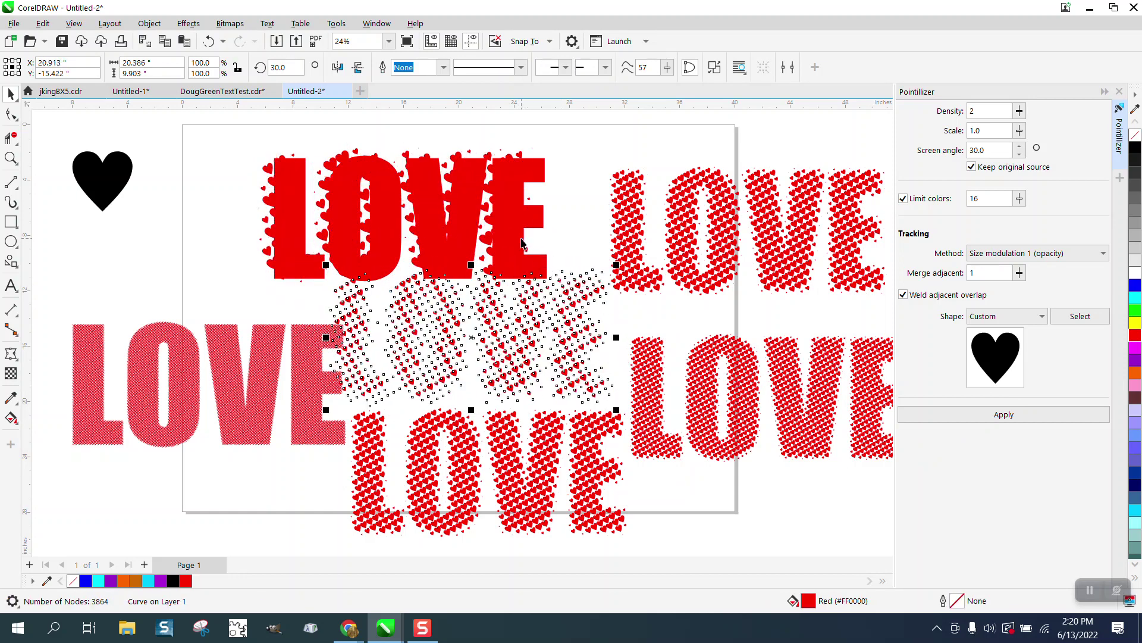
drag(521, 243, 503, 213)
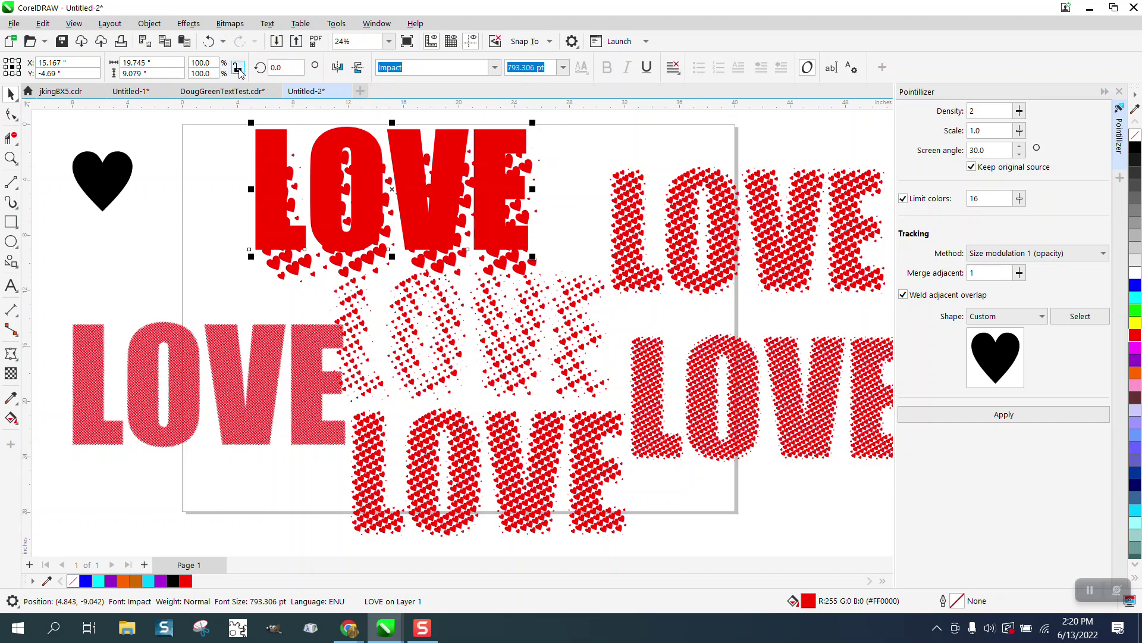
- Undo the previous Pointillizer results back to the plain red LOVE text
click(209, 42)
click(209, 42)
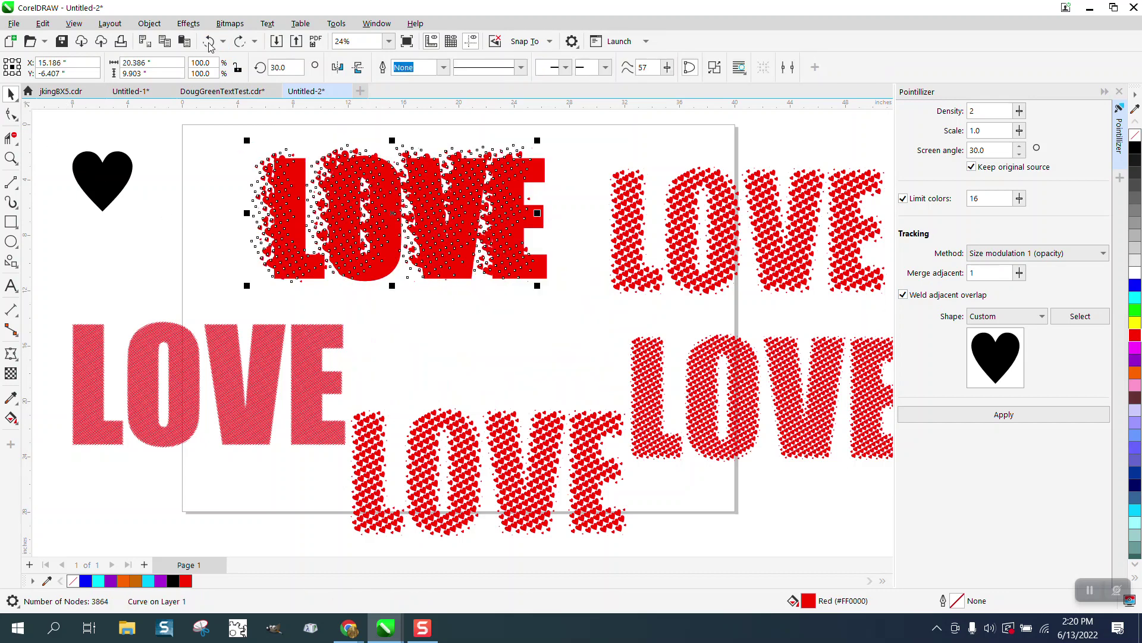
click(209, 42)
click(209, 42)
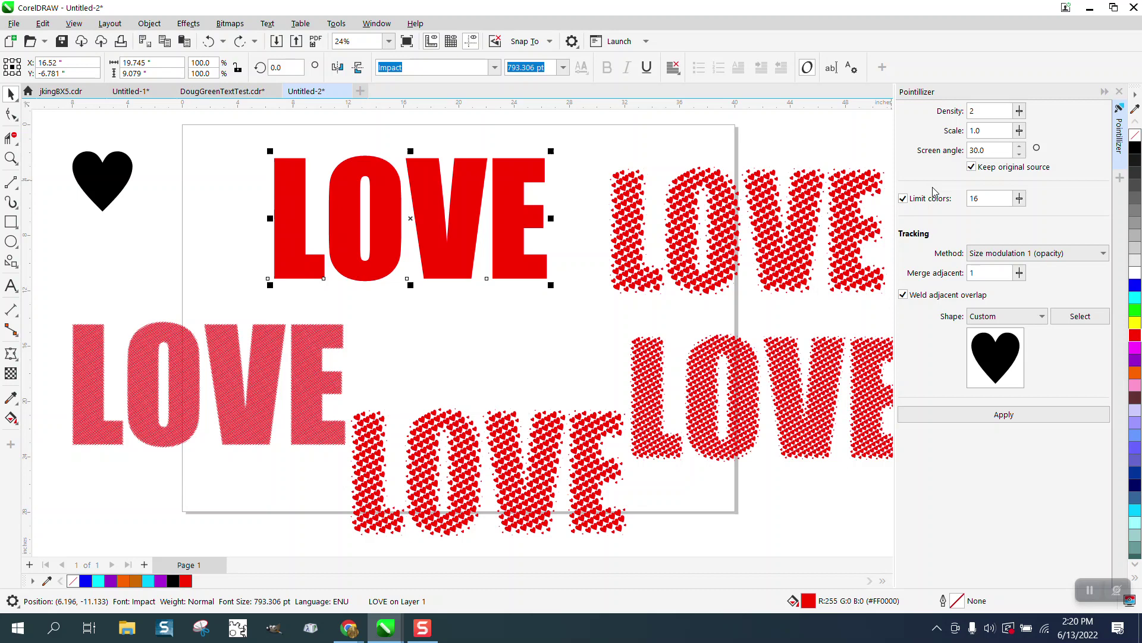
- Apply hearts with Size modulation 2 (luminosity) and place the new copy below the red LOVE
click(1104, 254)
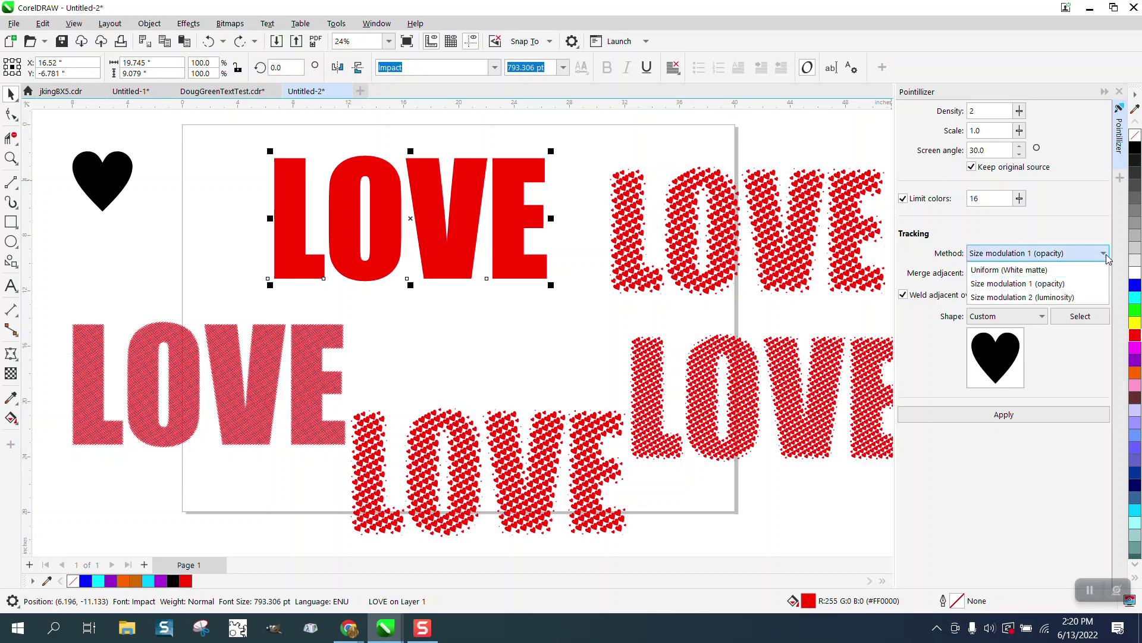
click(1031, 297)
click(1012, 423)
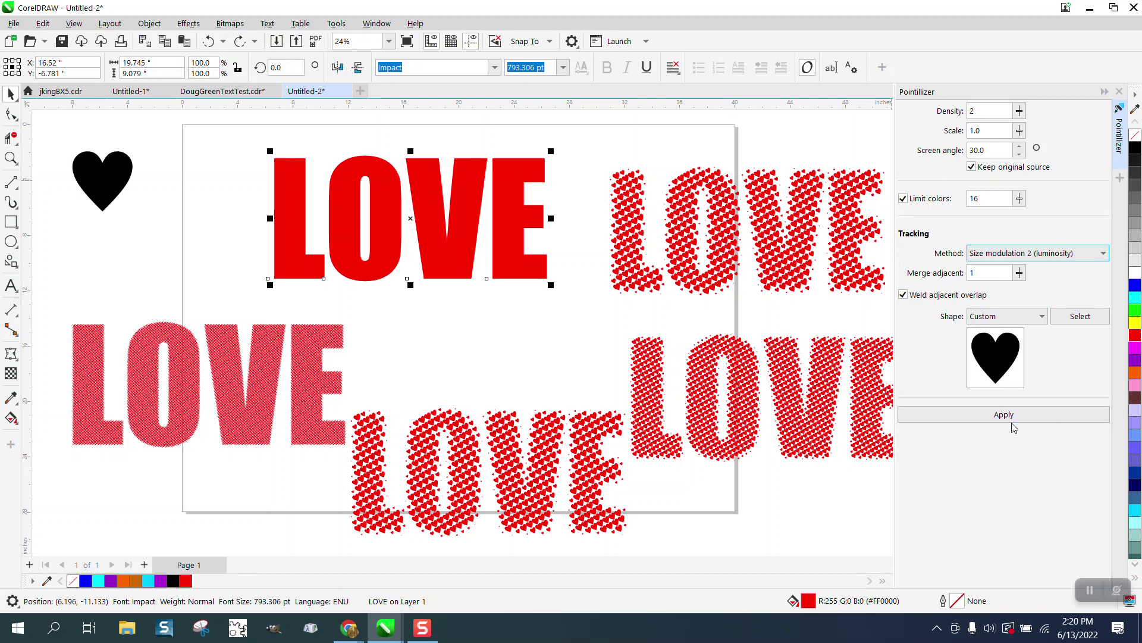
click(1010, 417)
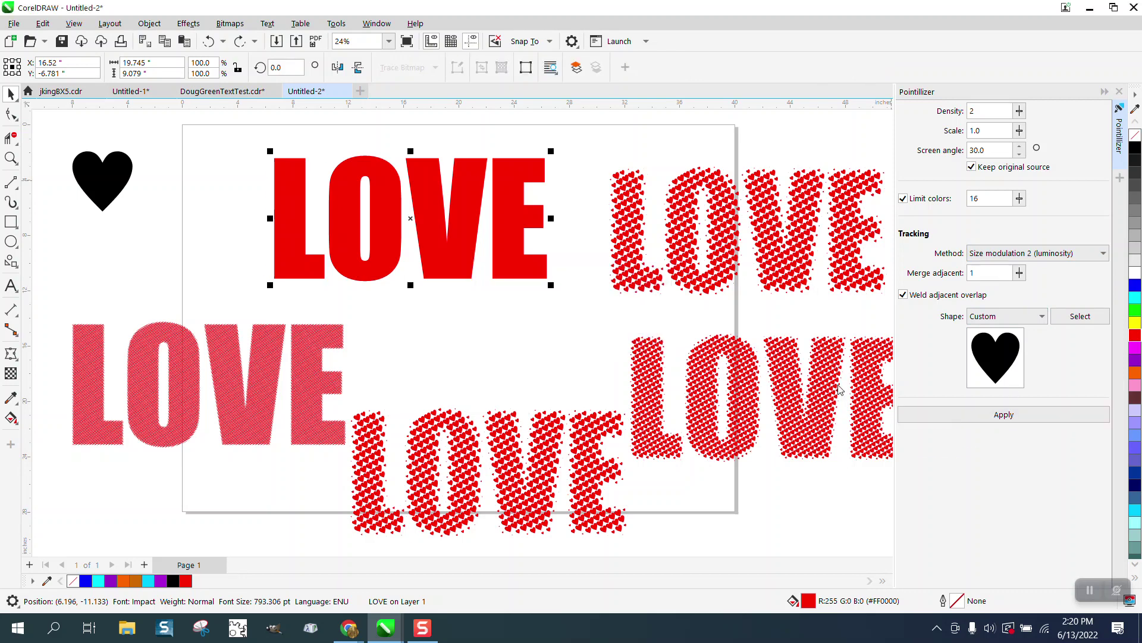
drag(559, 350, 566, 348)
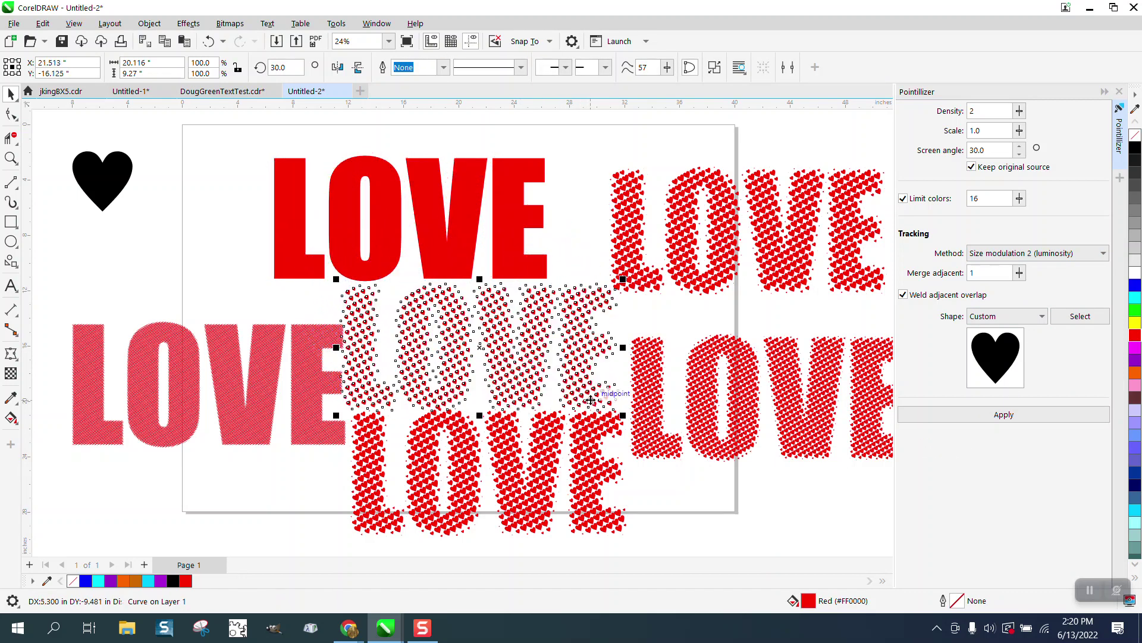
click(11, 158)
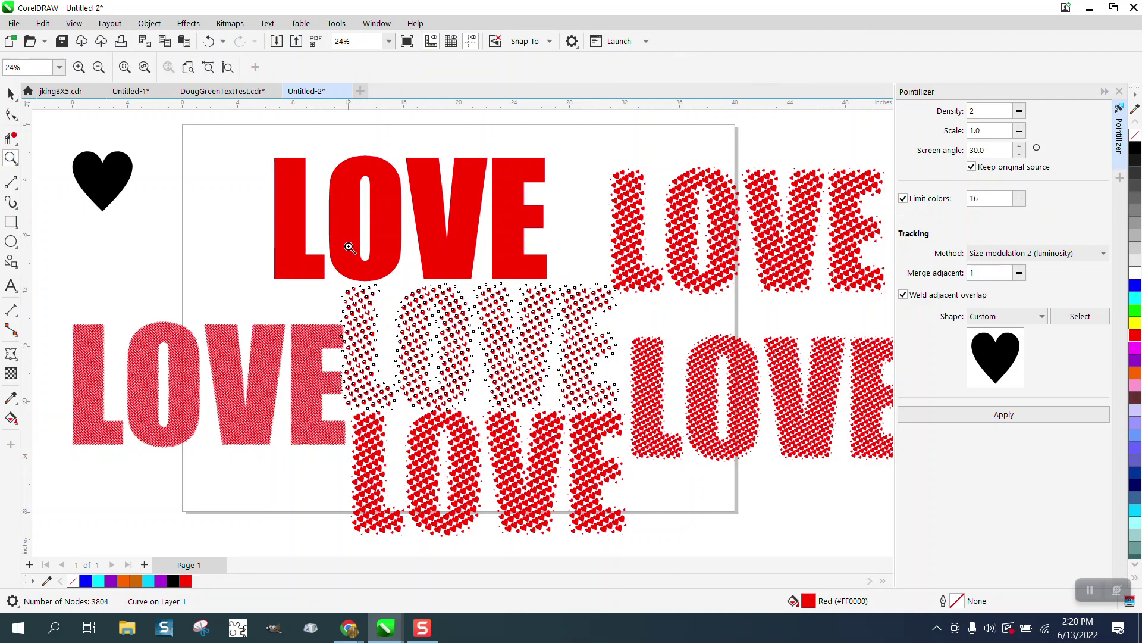
click(558, 331)
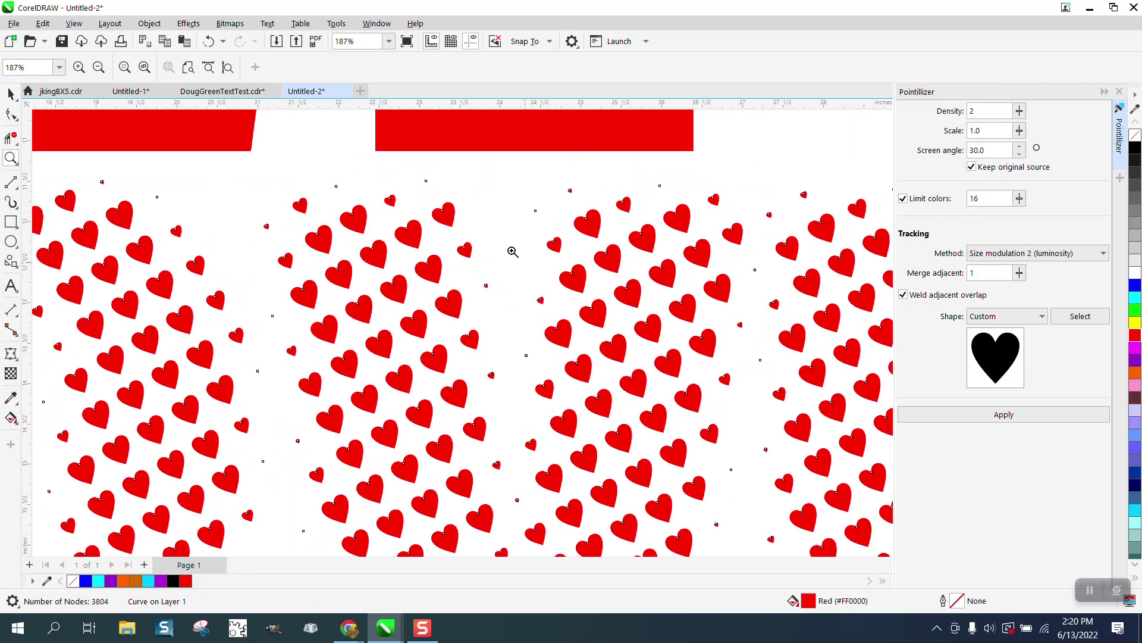
scroll(515, 244, down, 3)
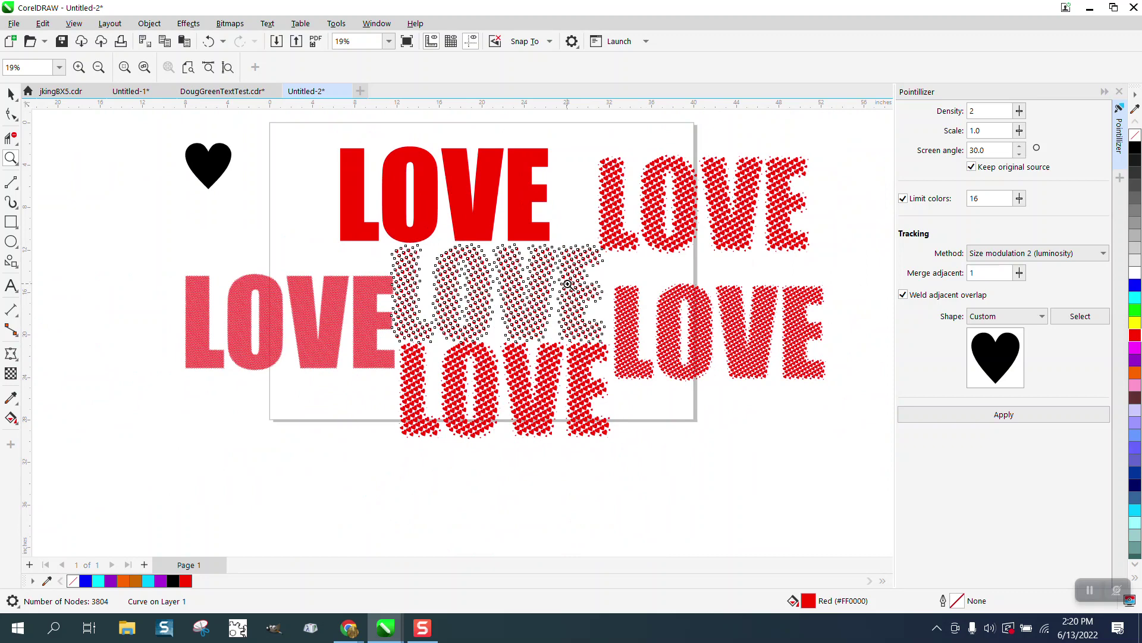
click(11, 93)
click(422, 181)
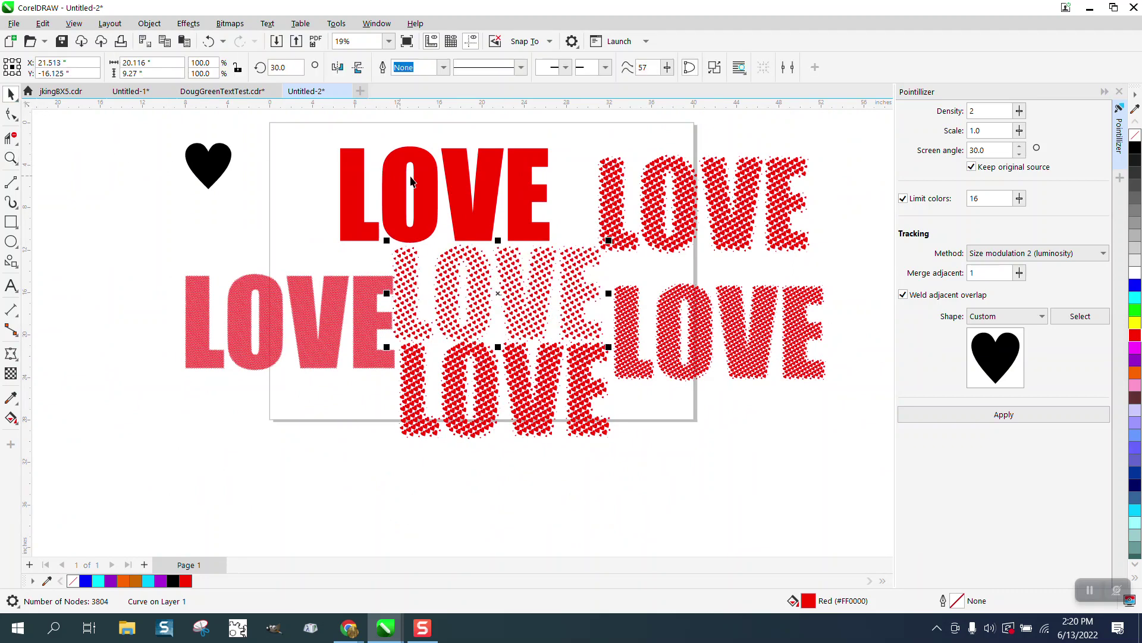
key(ctrl+z)
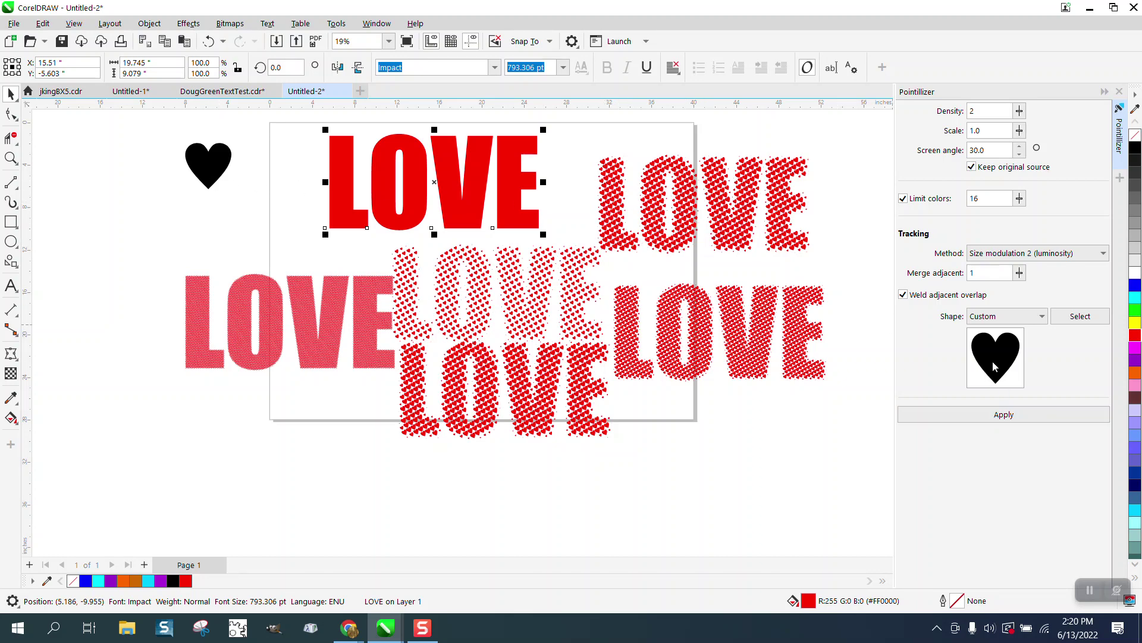
- Draw a five-point star left of the lower LOVE, filled black with no outline
click(20, 271)
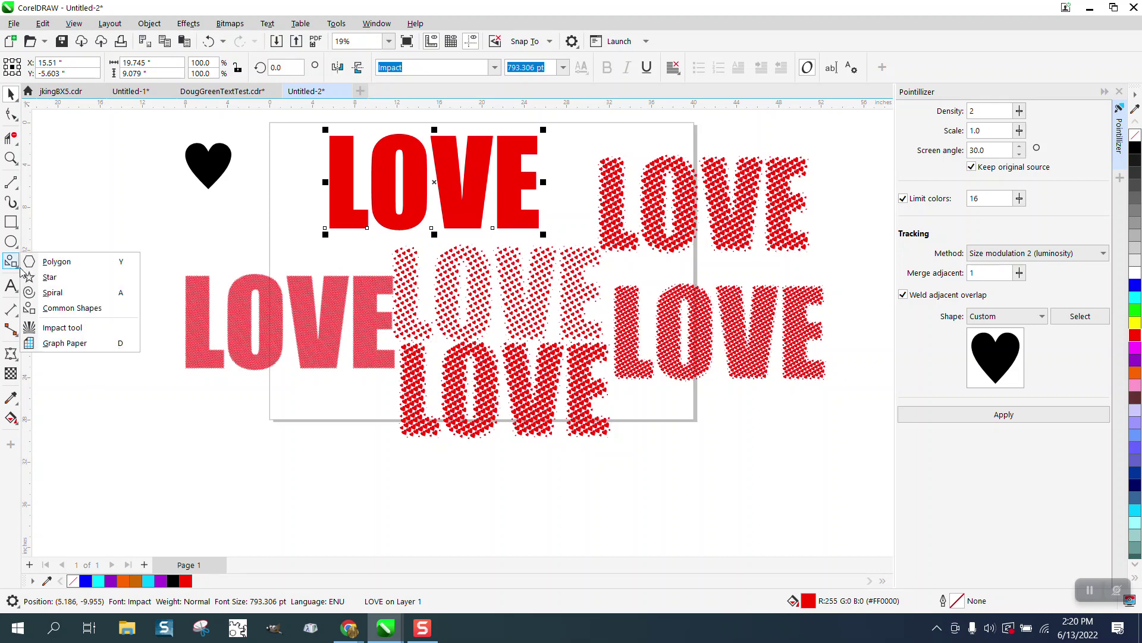
click(56, 276)
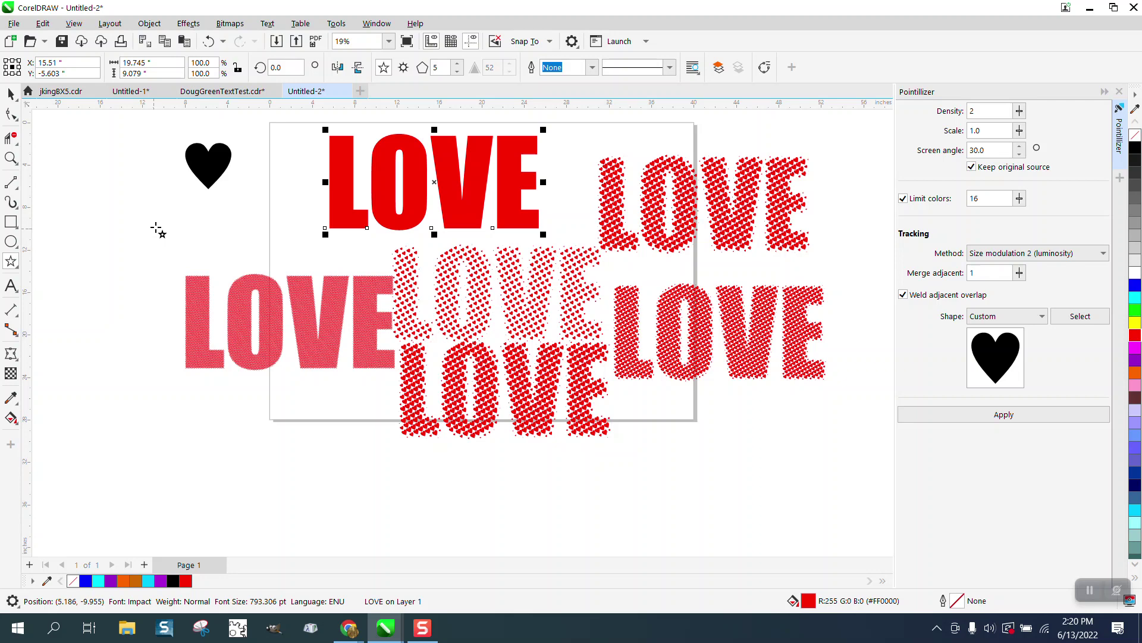
drag(161, 219, 107, 271)
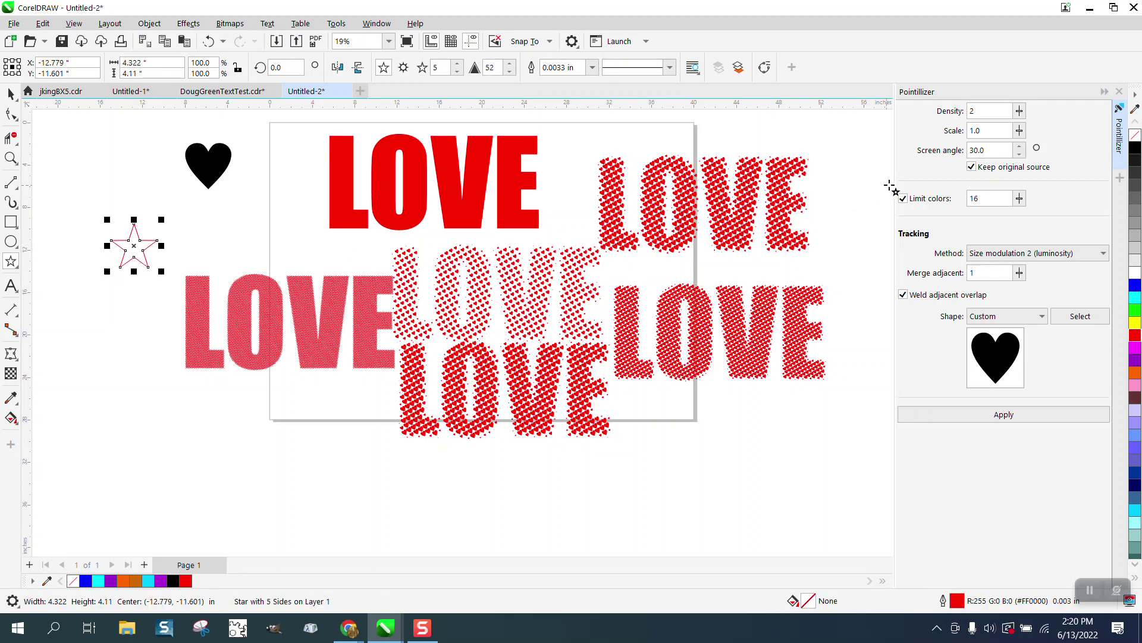
click(1136, 152)
right_click(1135, 135)
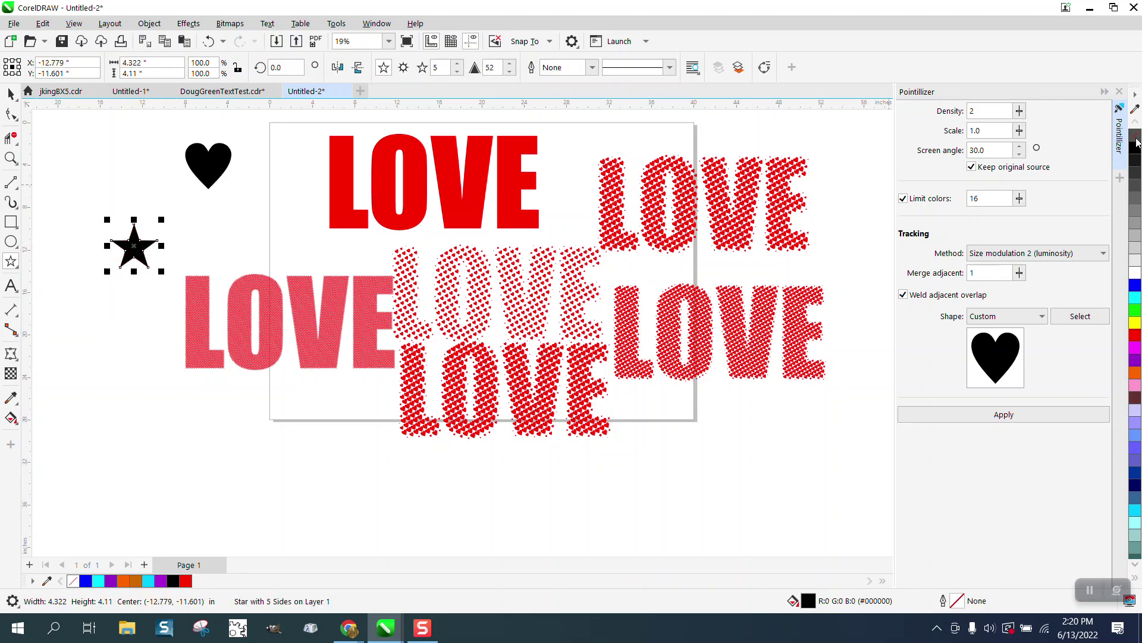
click(12, 95)
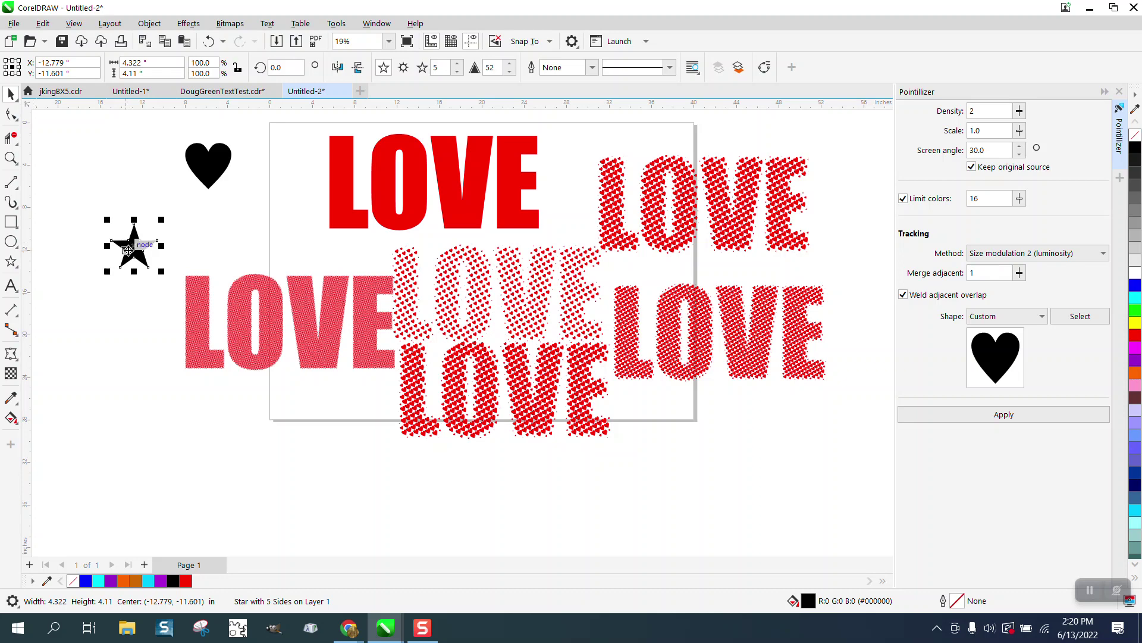
- Keep the Custom tiling shape, select the star, and start picking a custom dot shape
click(1041, 316)
click(996, 361)
click(143, 196)
click(1042, 316)
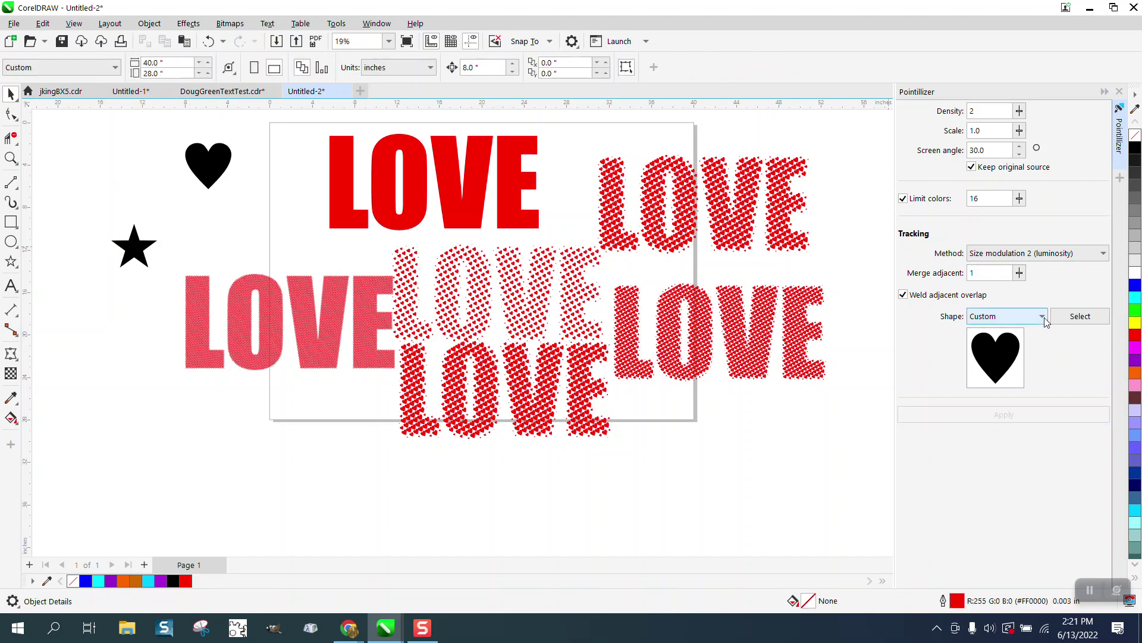
click(995, 361)
click(135, 253)
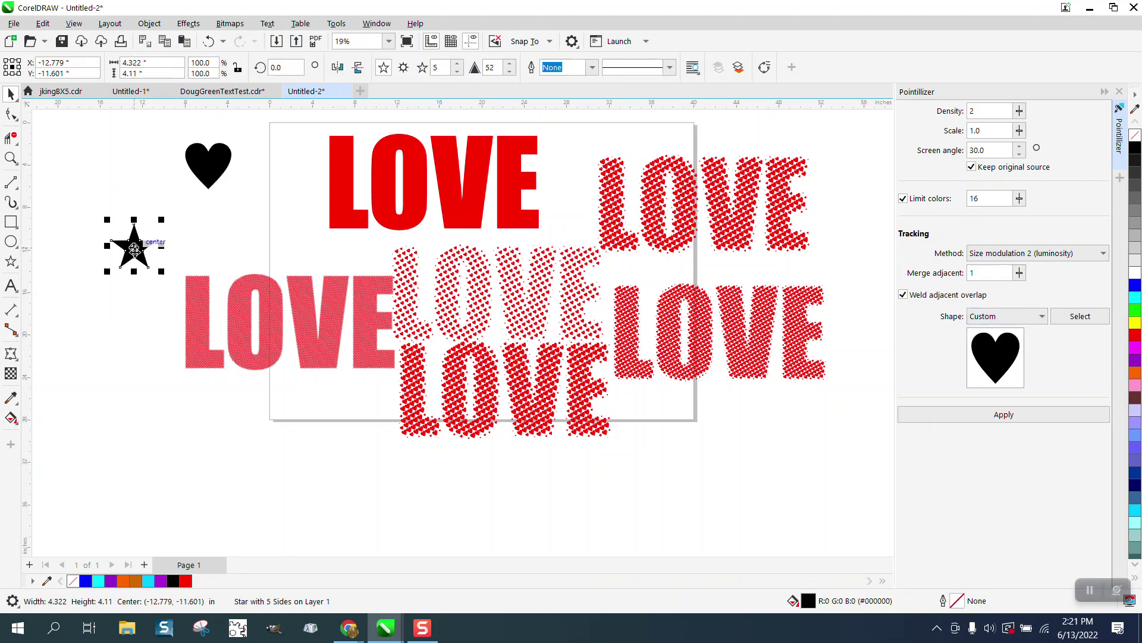
click(1080, 315)
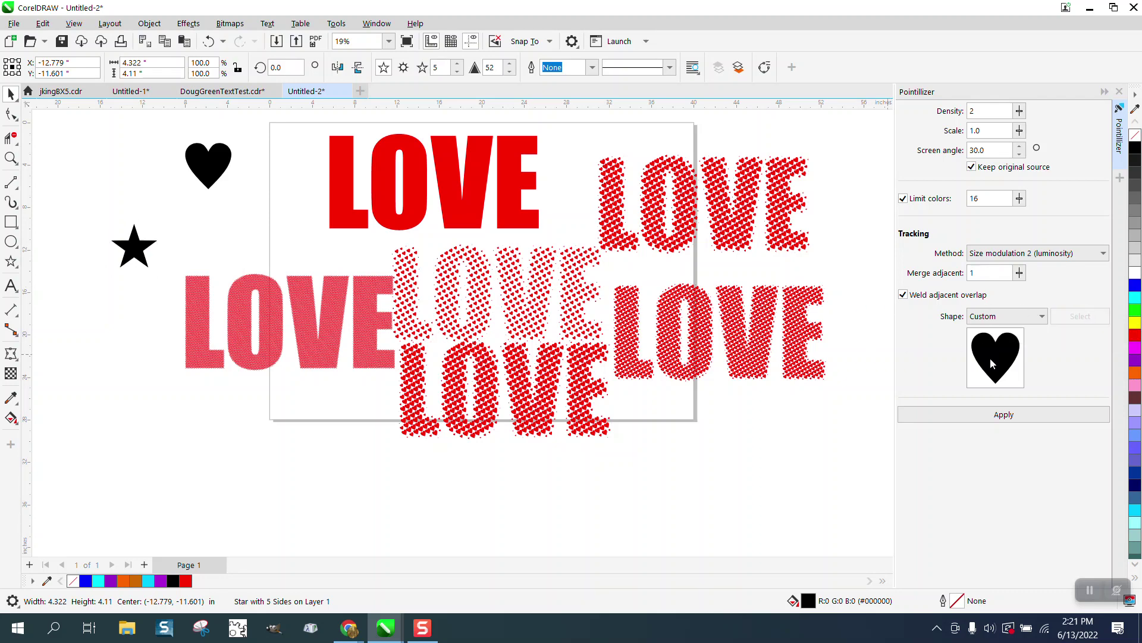
- Dismiss the nothing-selected error, set the black star as Pointillizer's custom shape, and select the red LOVE
click(1042, 316)
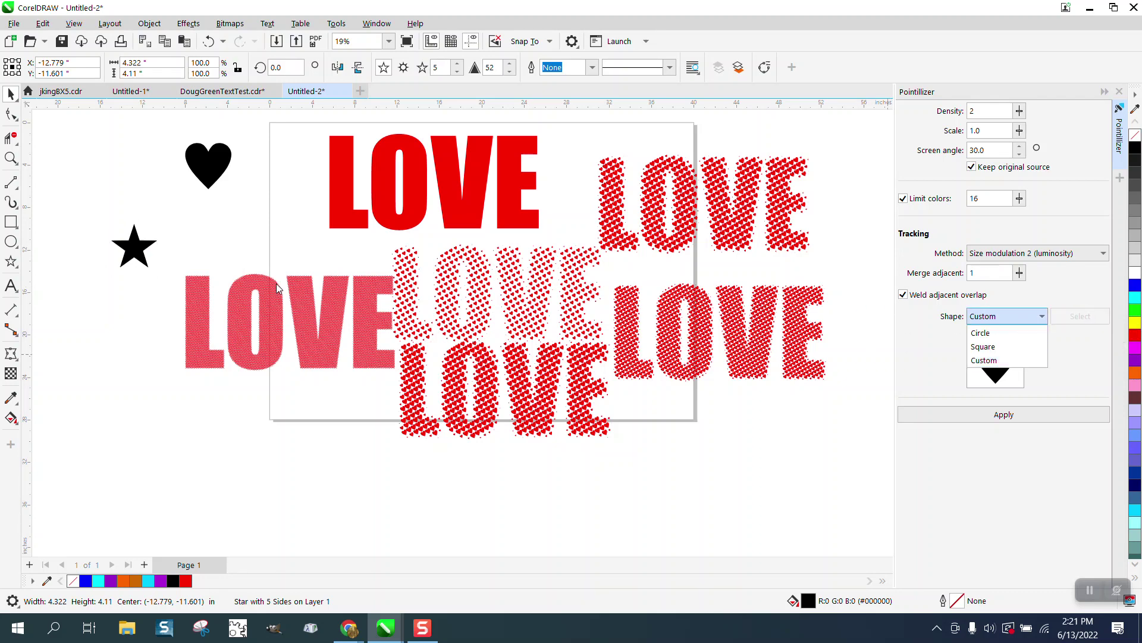
click(132, 256)
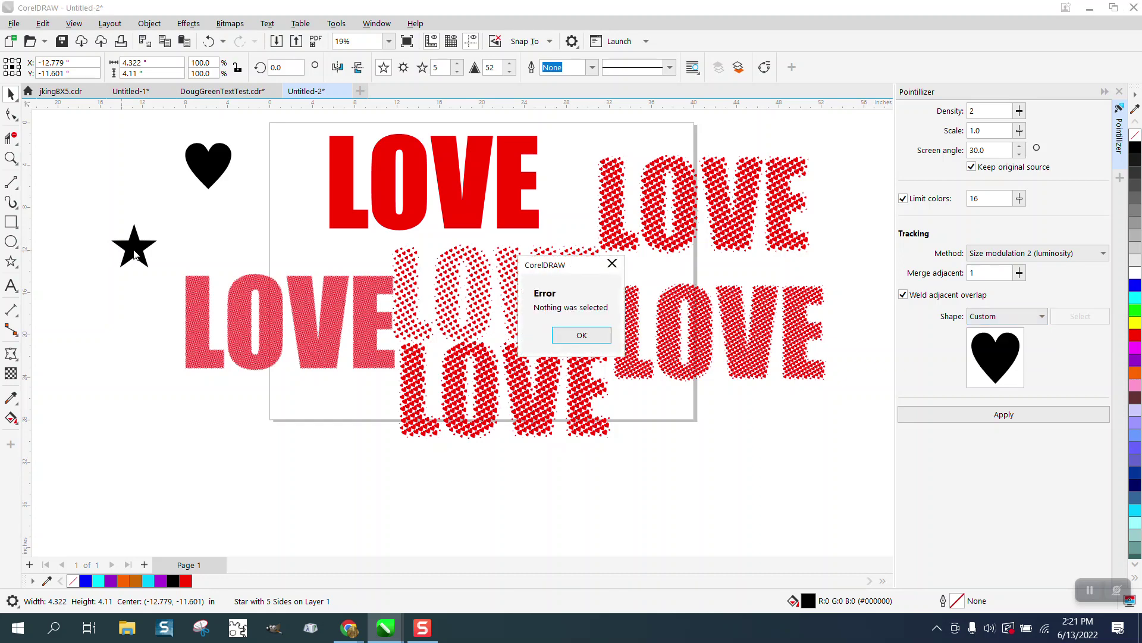
click(611, 263)
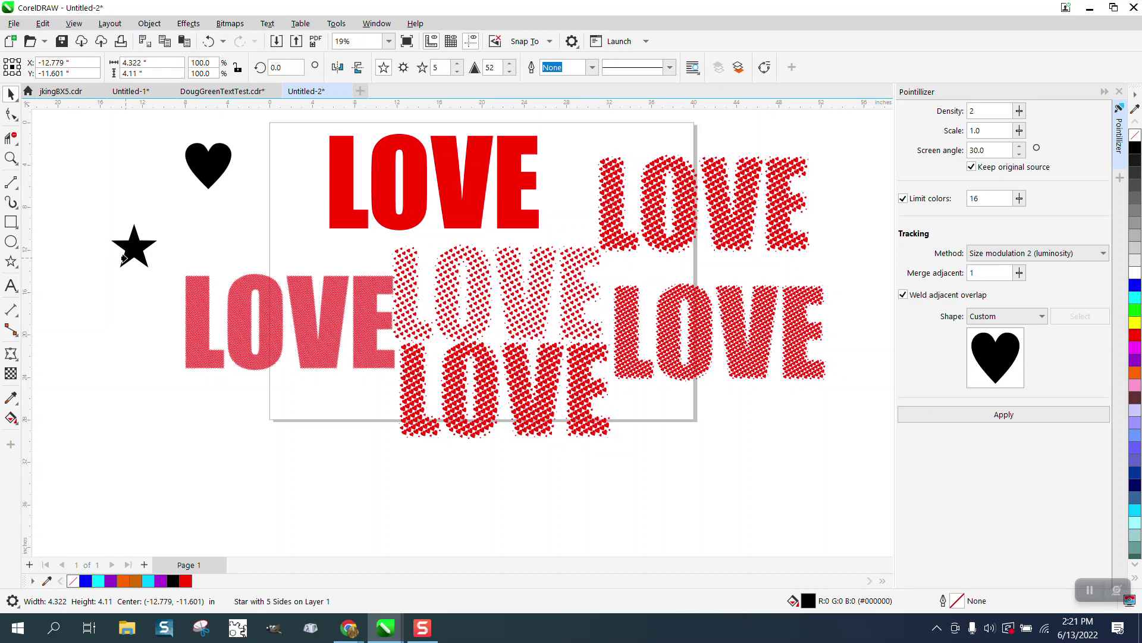
click(134, 245)
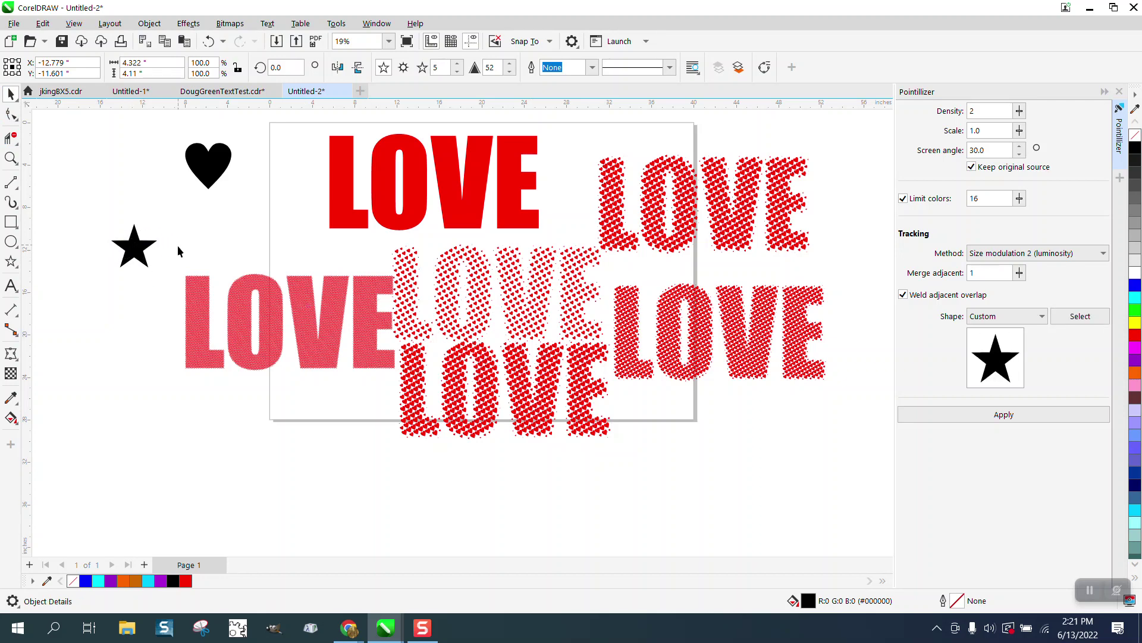
click(422, 216)
- Pointillize the solid red LOVE and move the dotted copy below the page at left
click(1006, 414)
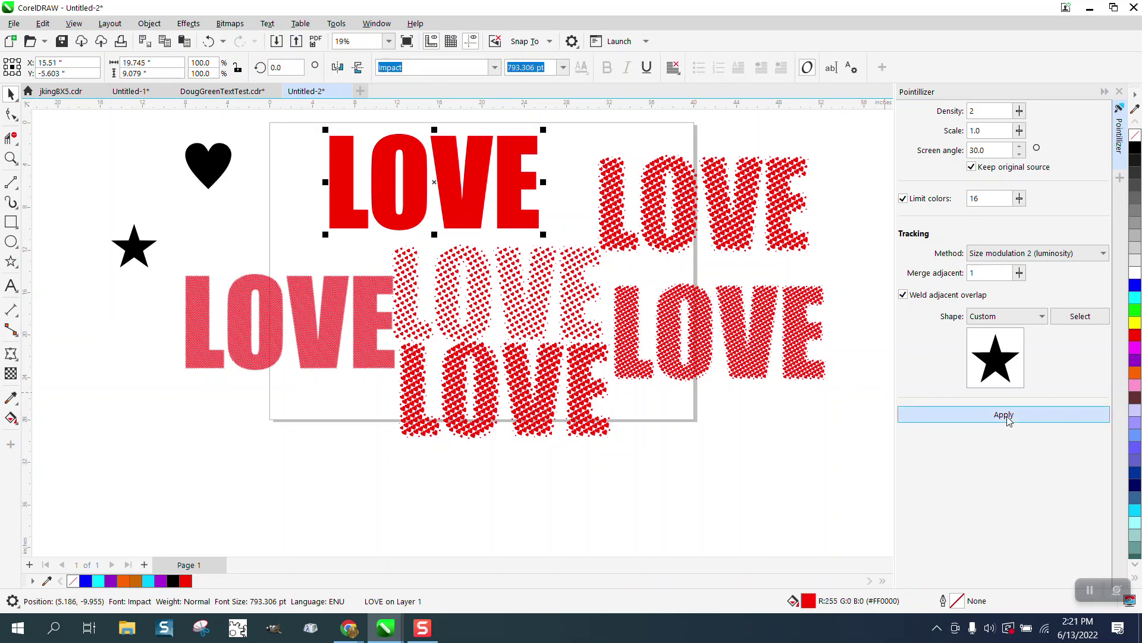
drag(470, 212, 307, 474)
click(459, 221)
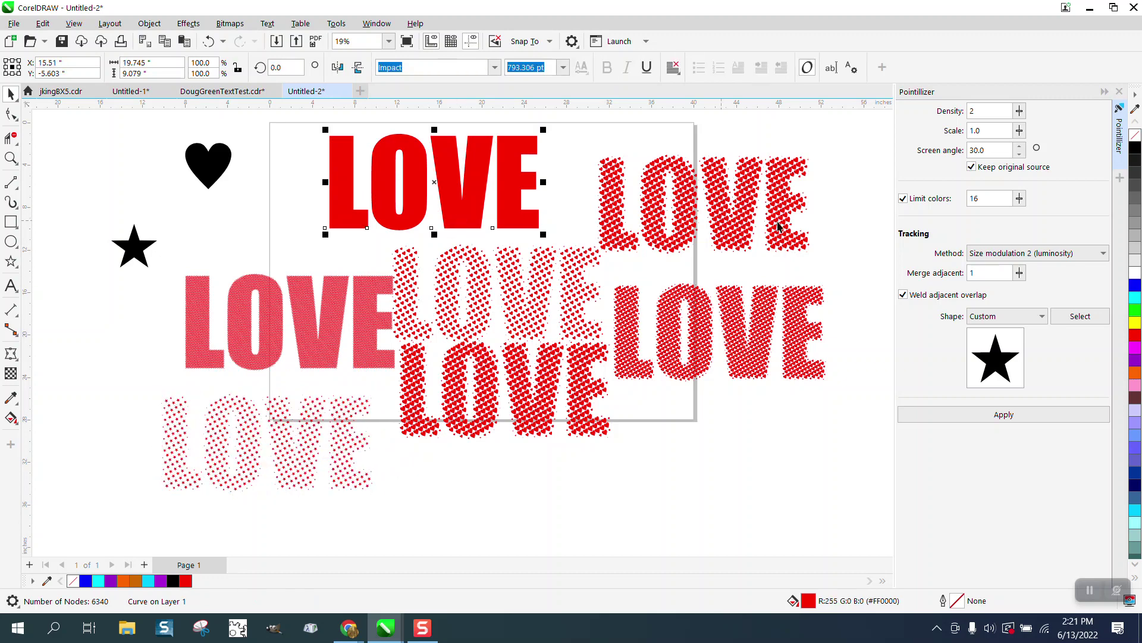
- Keep Size modulation 2 tracking and place a star-dot copy below the page at right
click(1098, 256)
click(1024, 256)
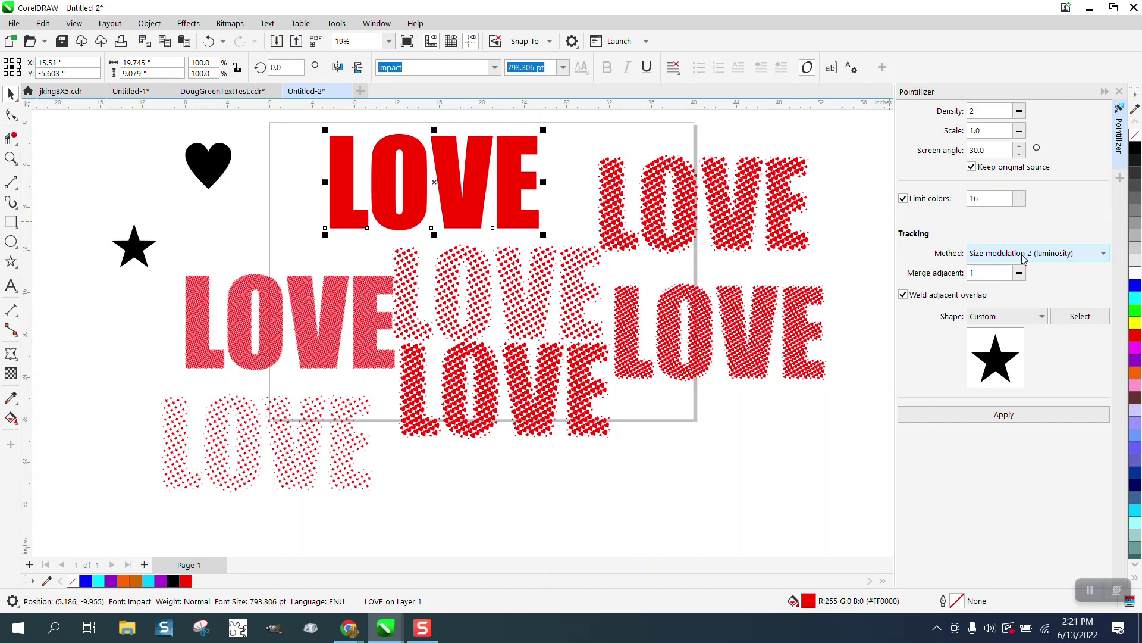
click(1103, 254)
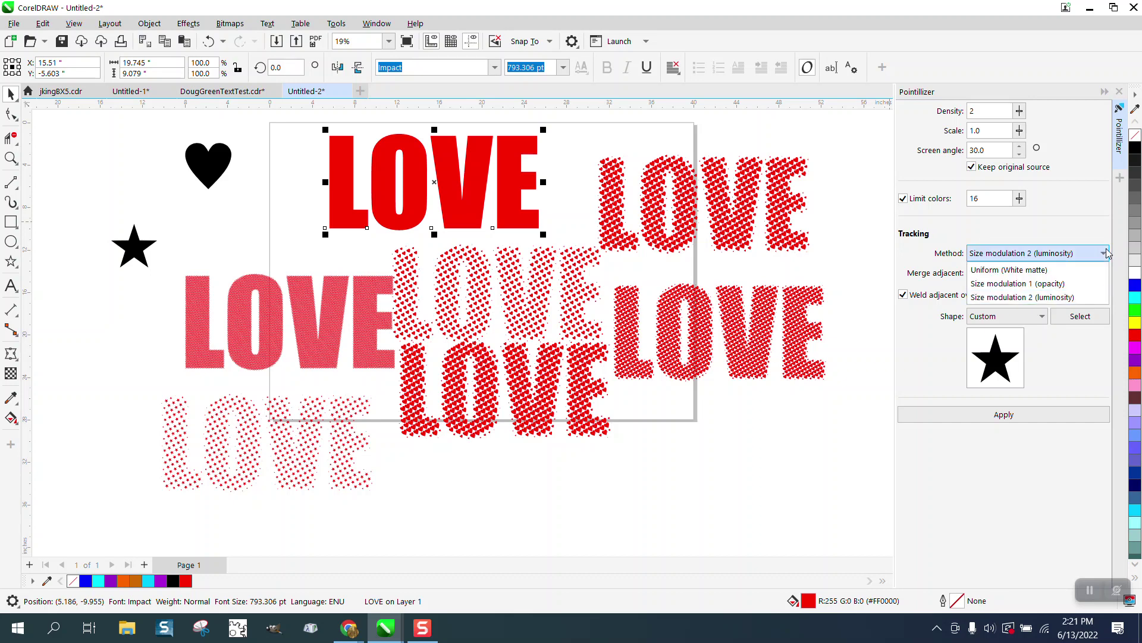
click(1041, 254)
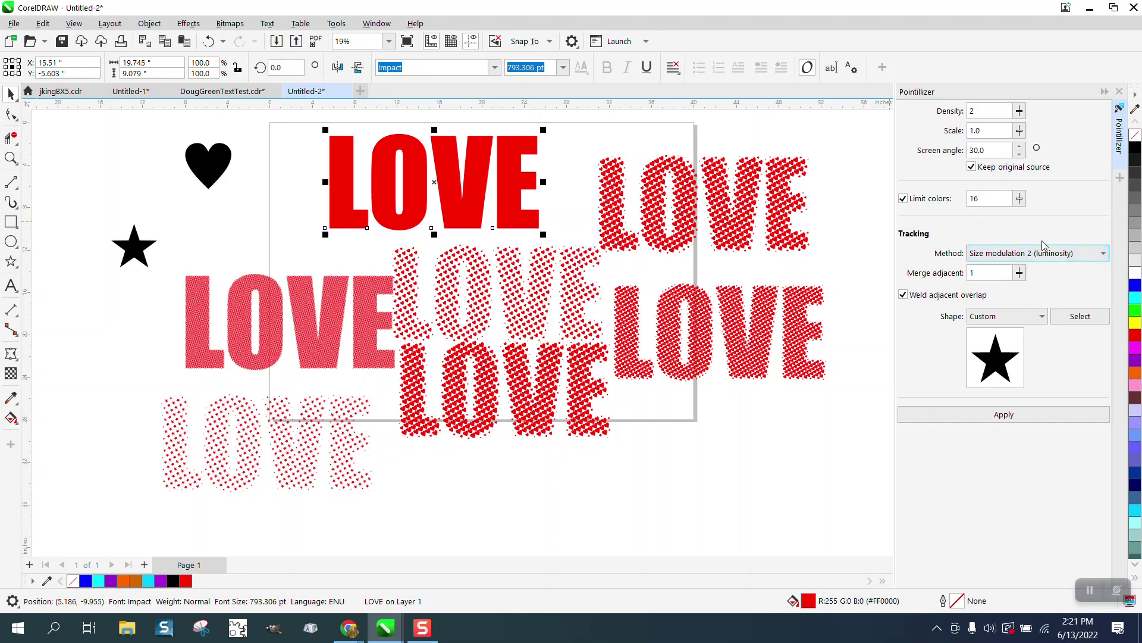
click(1005, 415)
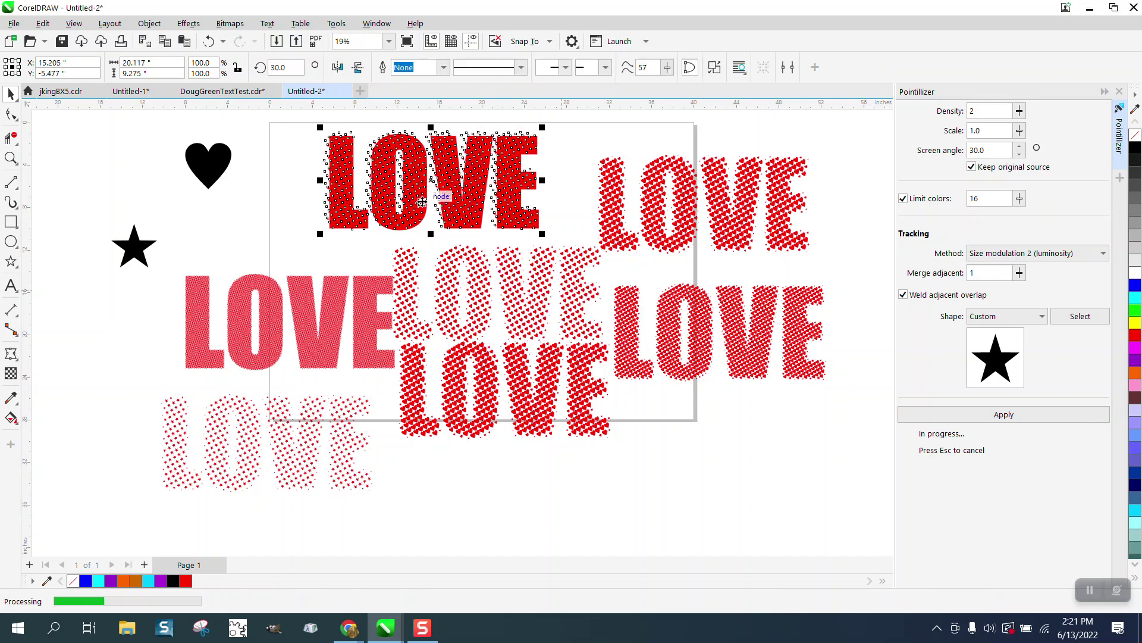
drag(455, 191, 773, 474)
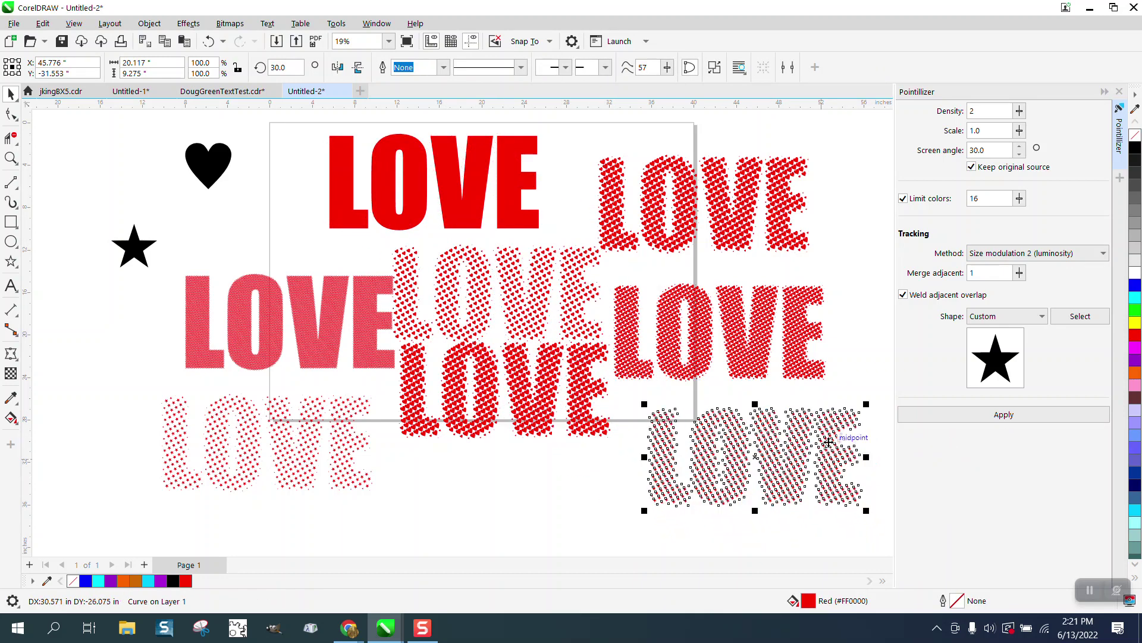
- Zoom in to check the star dots, zoom back out, and set Method to Uniform (White matte)
click(11, 158)
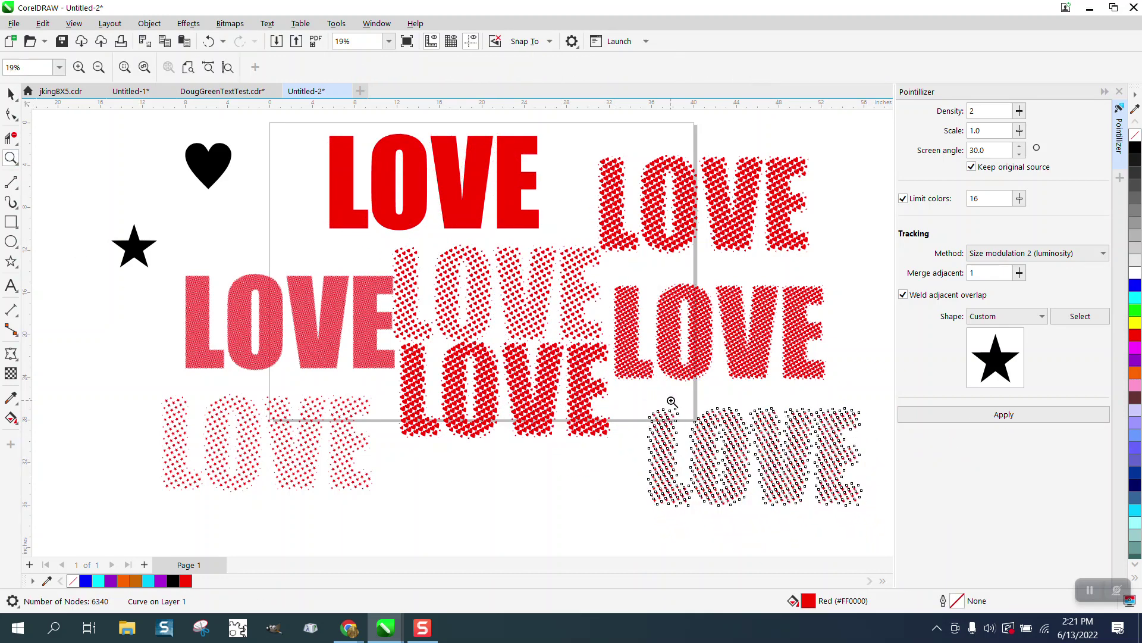
drag(668, 400, 771, 447)
scroll(510, 342, down, 2)
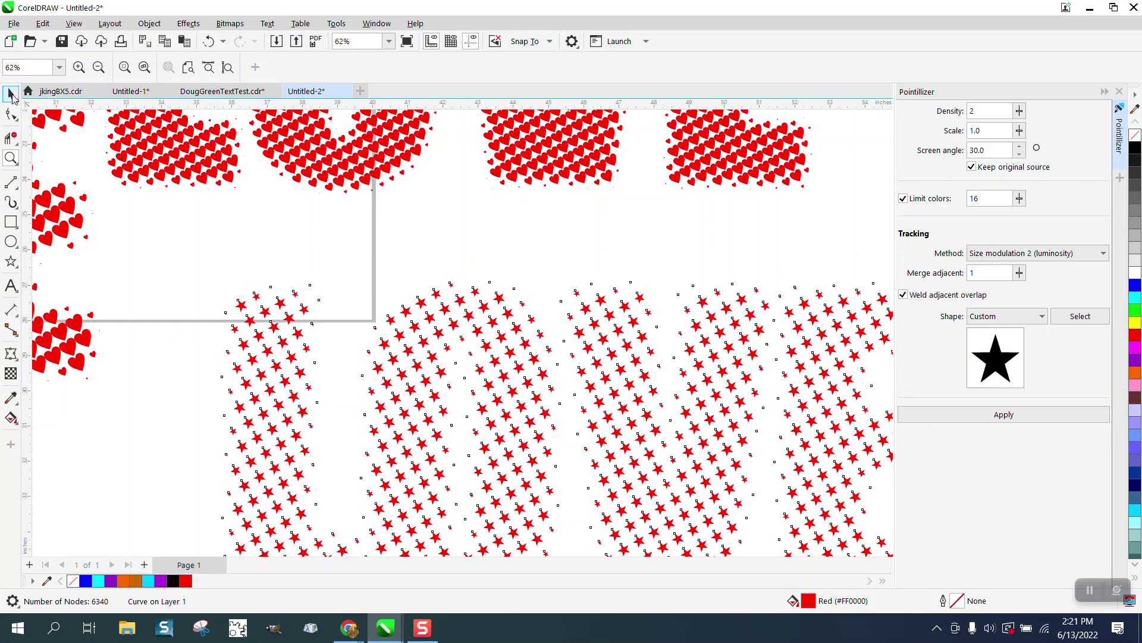
click(11, 93)
key(F4)
click(1105, 254)
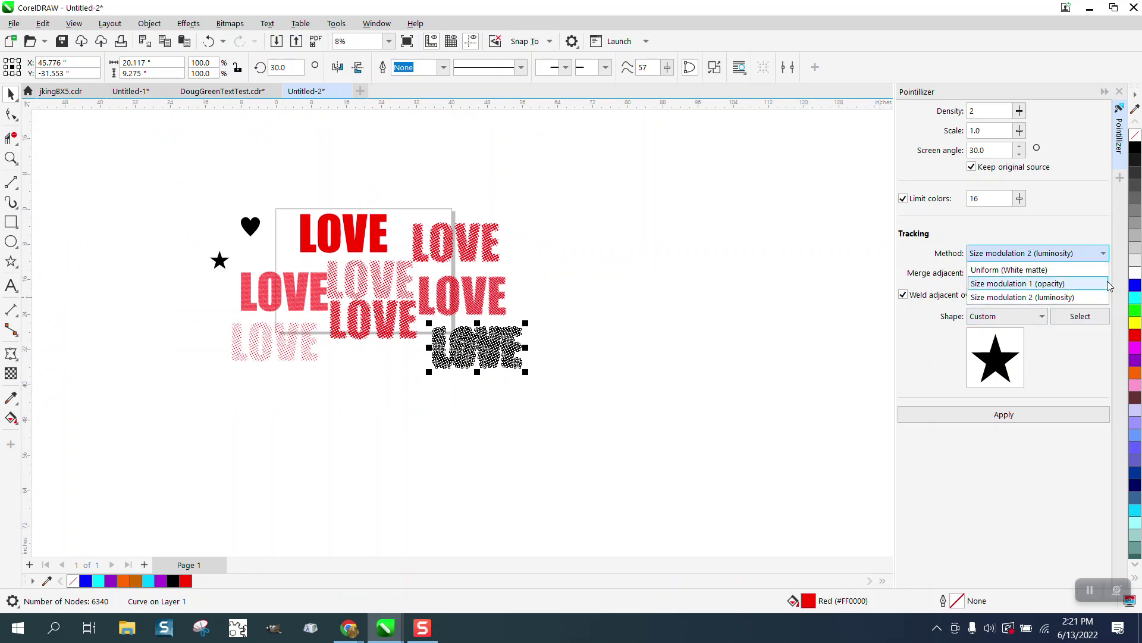
click(1020, 272)
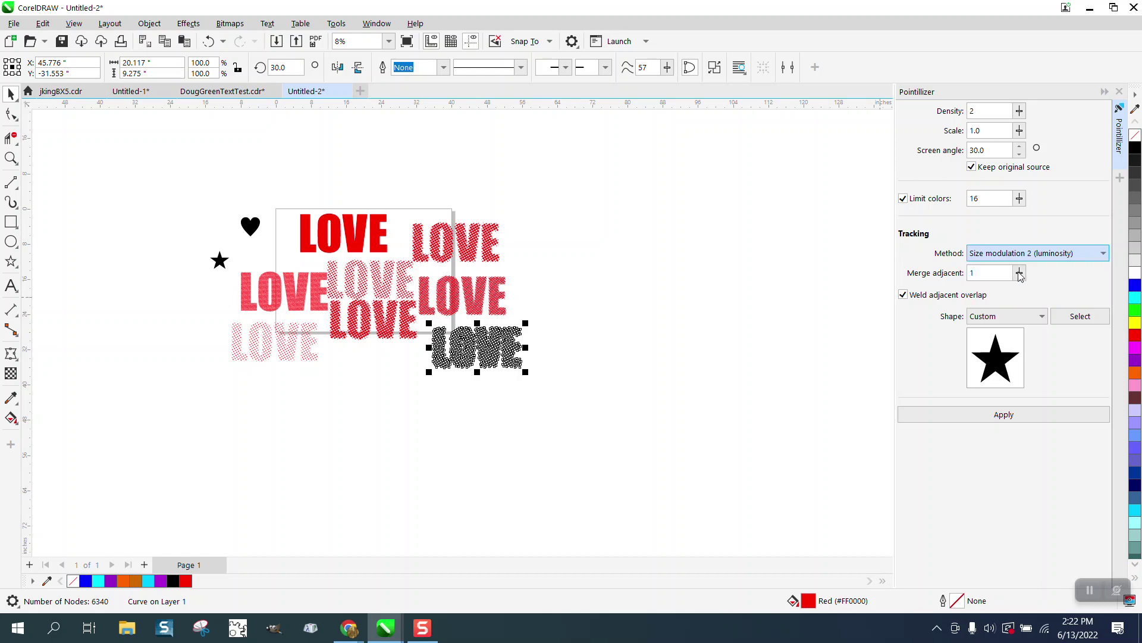
- Pointillize the top solid red LOVE with uniform star dots, zoom in, and select the new group
click(369, 246)
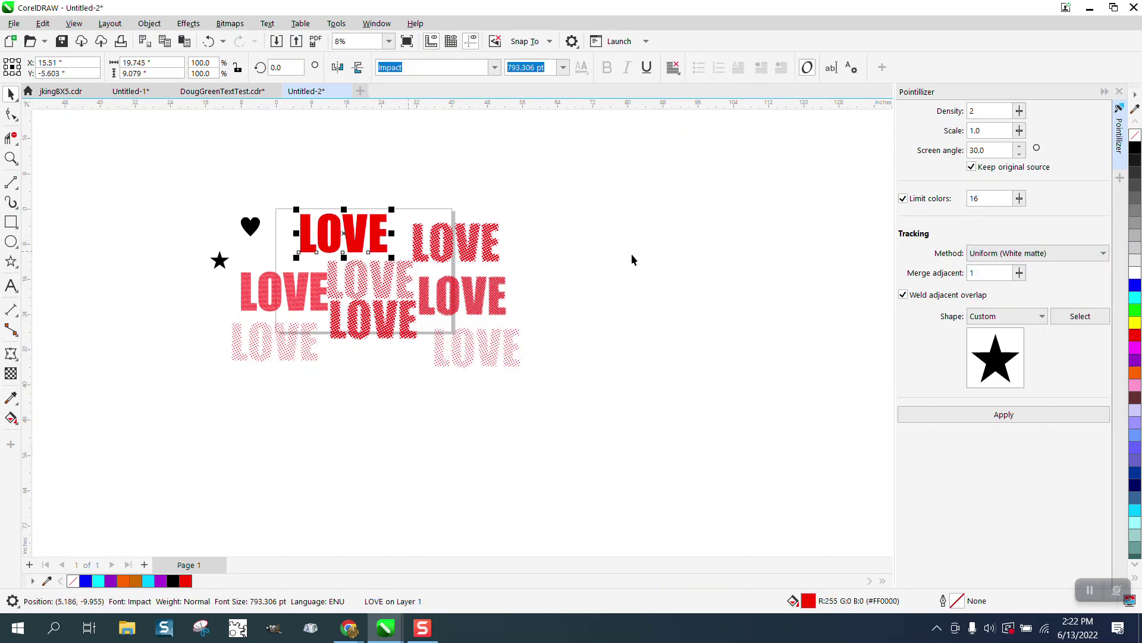
click(1004, 415)
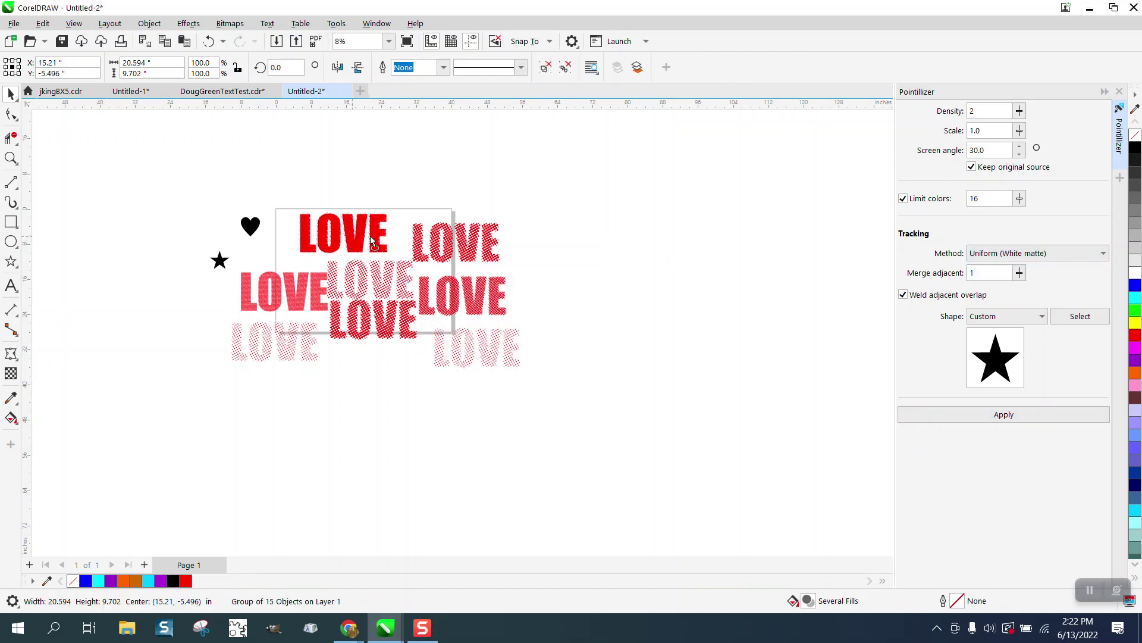
click(11, 158)
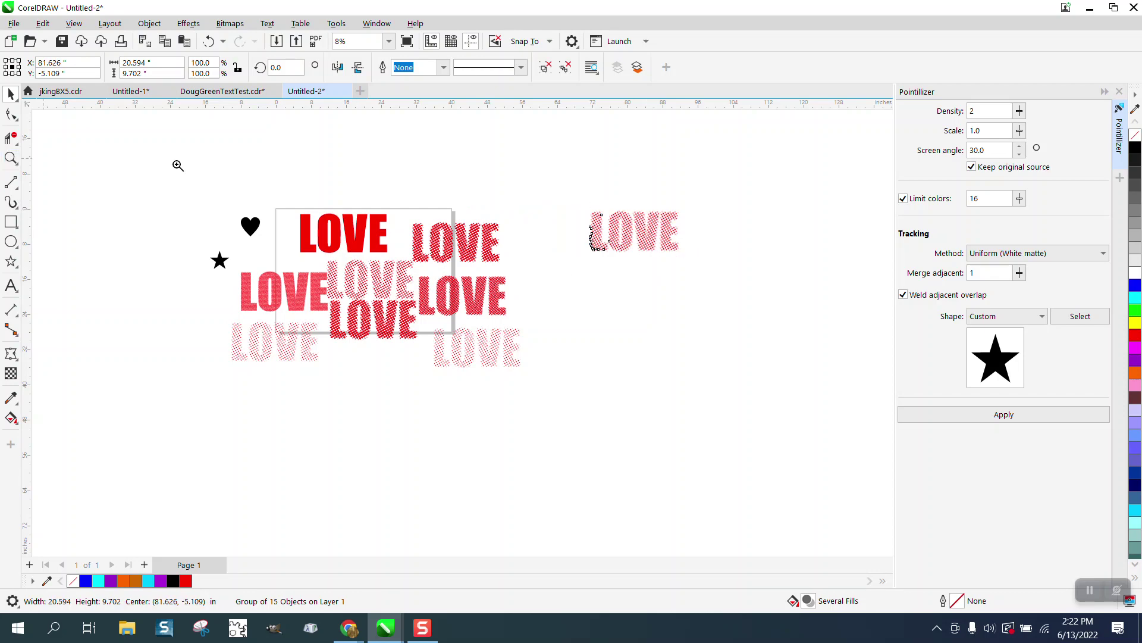
drag(560, 207, 662, 257)
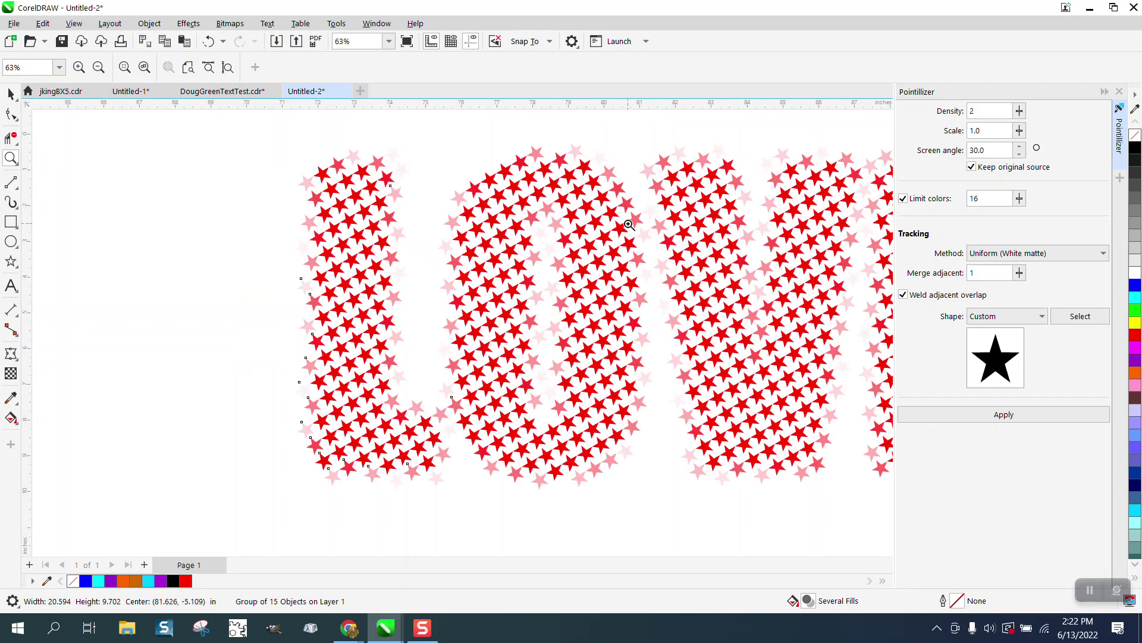
scroll(621, 286, down, 1)
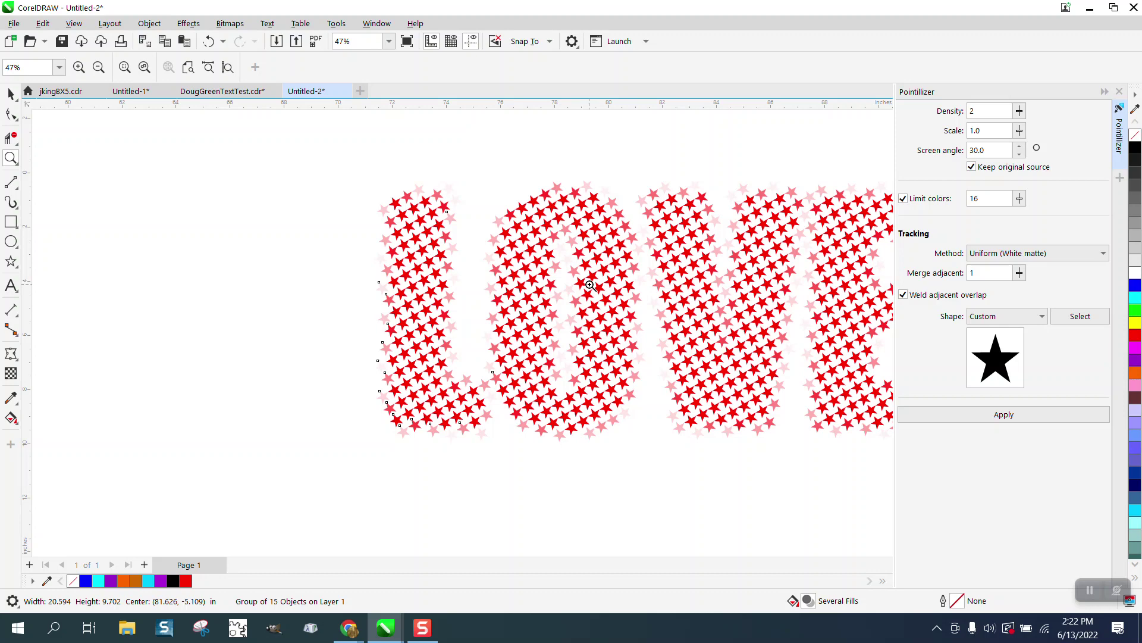
click(14, 99)
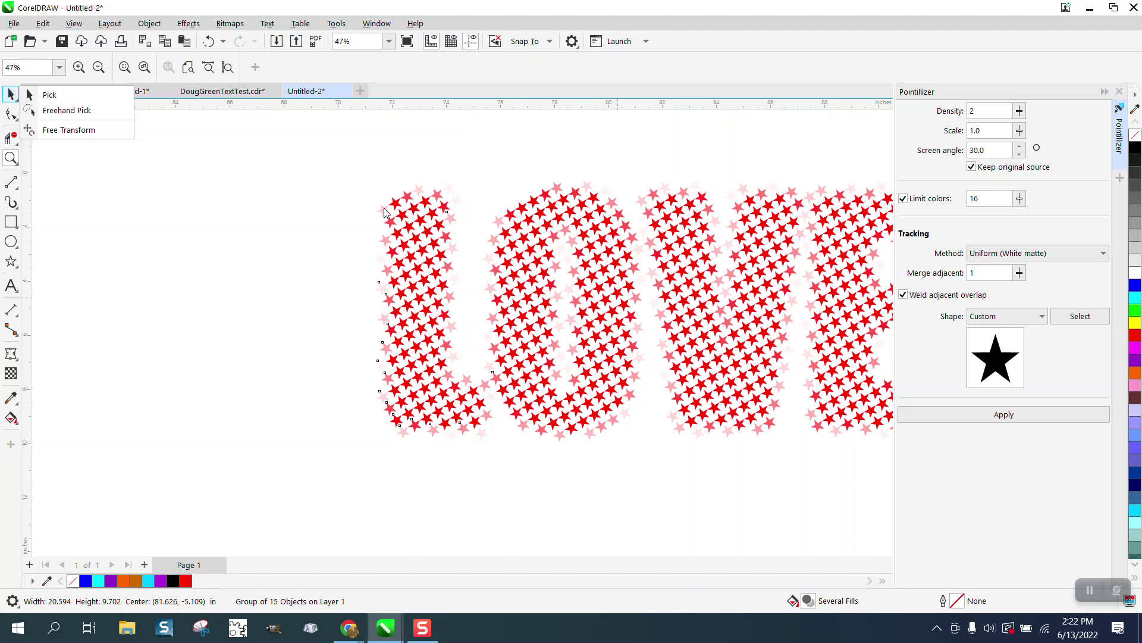
click(49, 94)
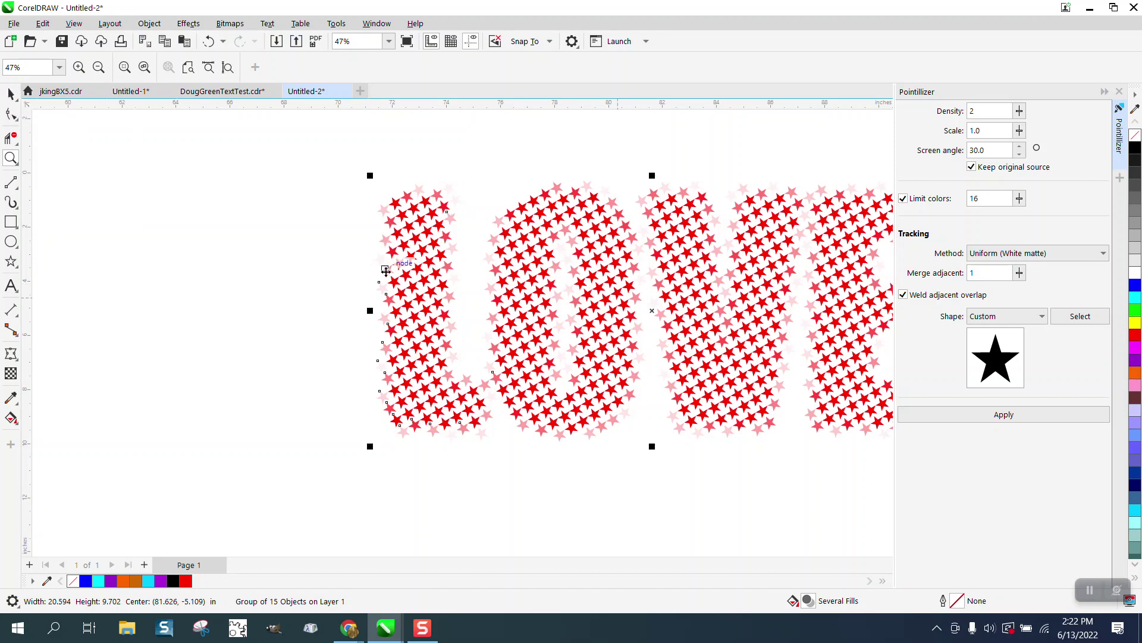
scroll(463, 302, down, 2)
- Draw a yellow-filled rectangle around the star-dot LOVE and send it To Back of Page
click(10, 221)
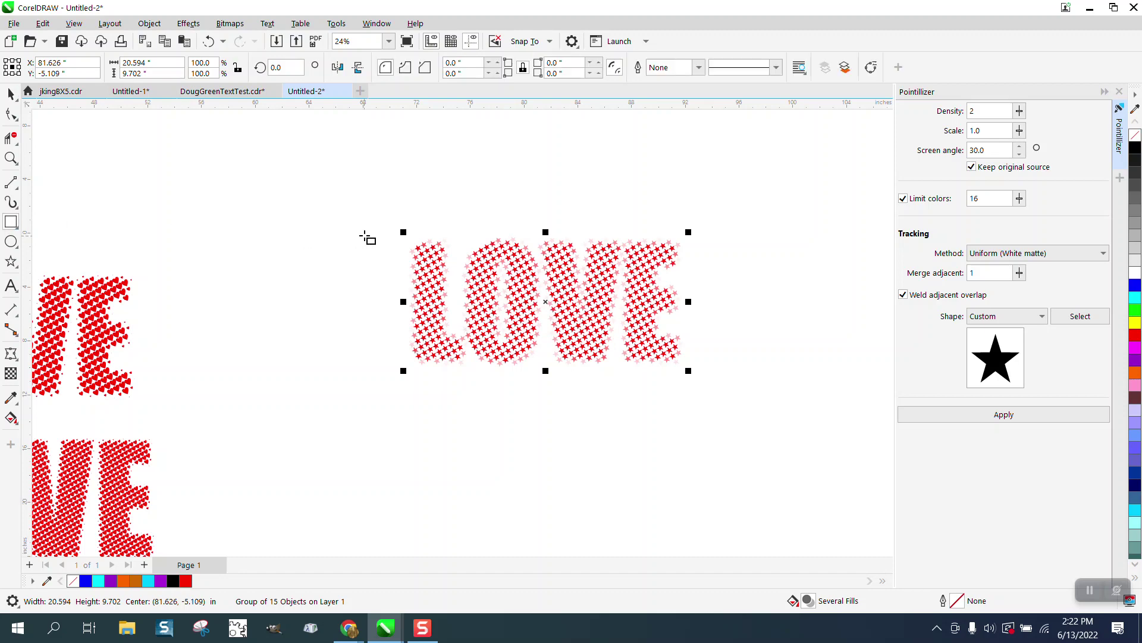
drag(381, 233, 756, 379)
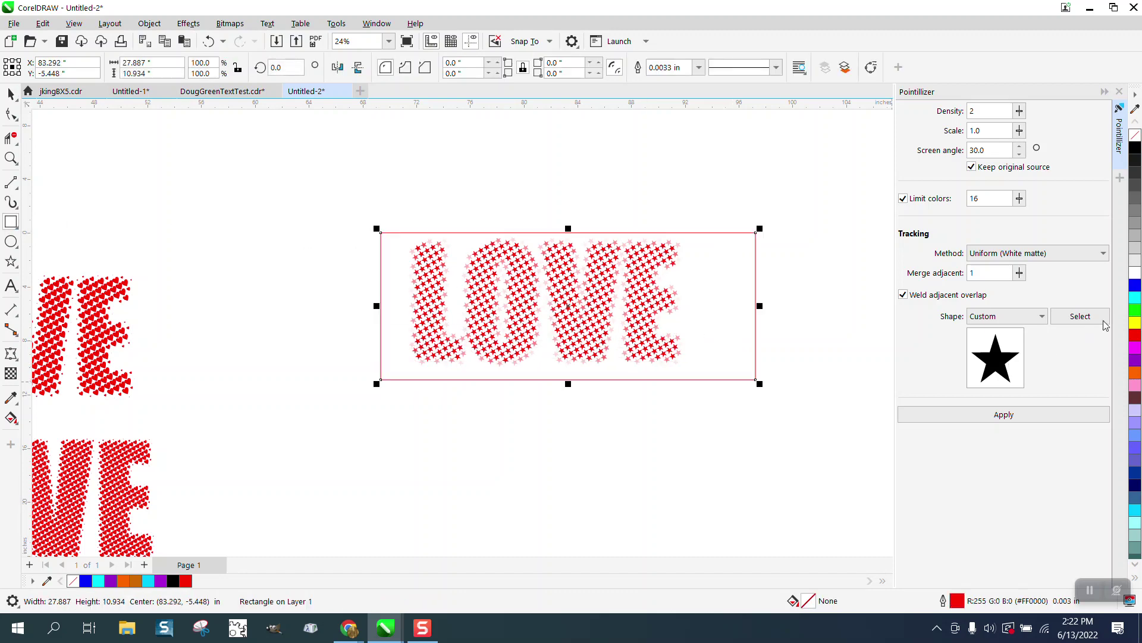
click(1136, 323)
click(149, 23)
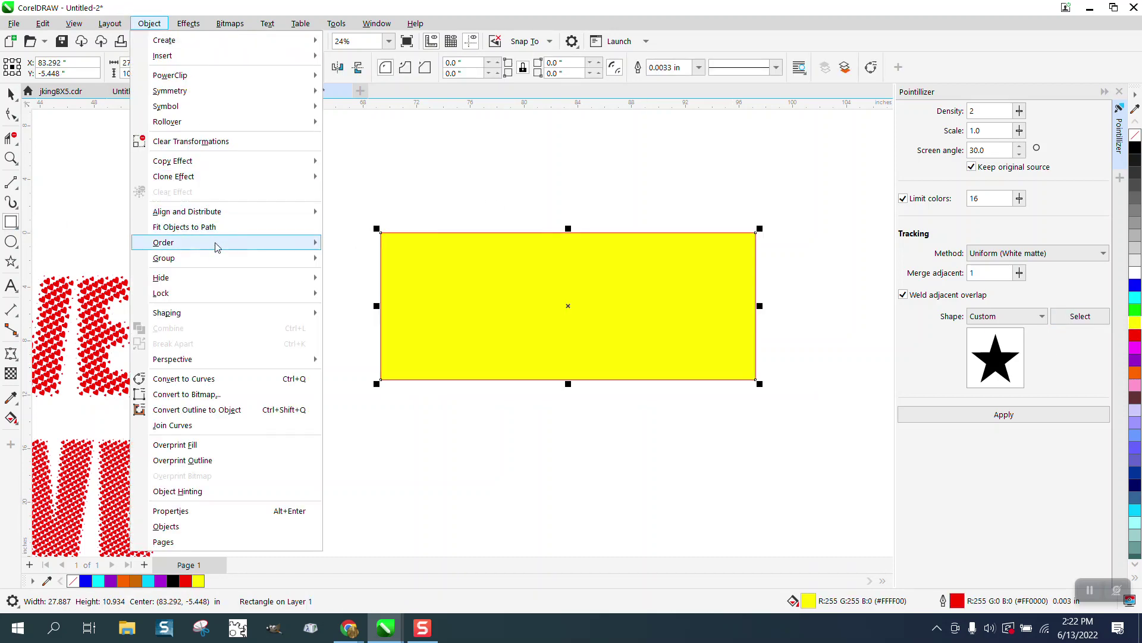
mouse_move(216, 247)
click(364, 260)
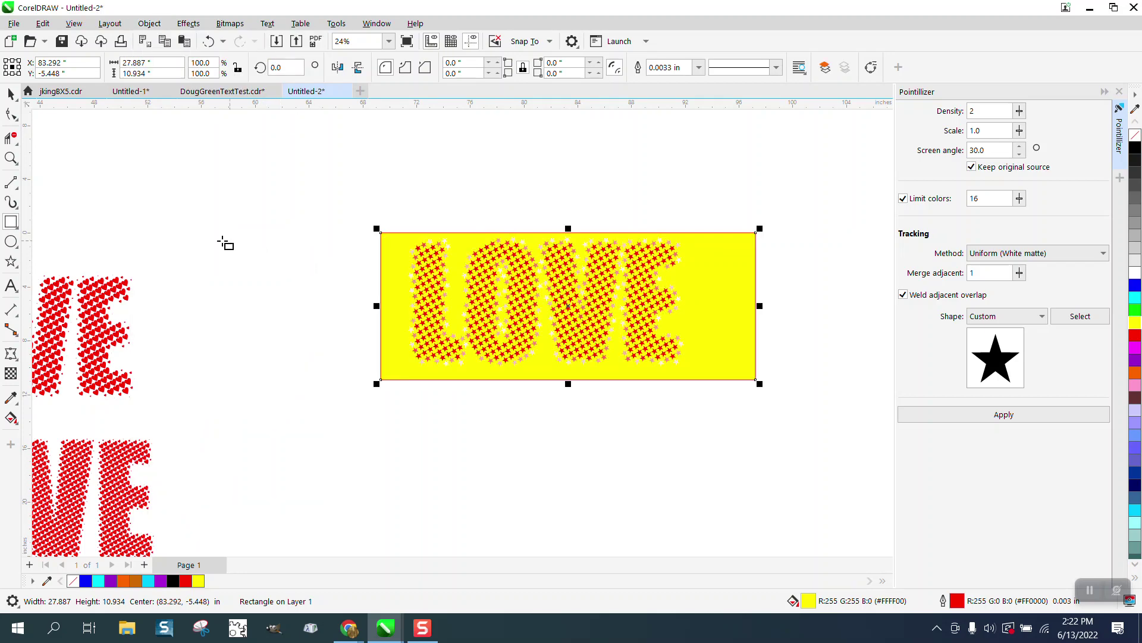
- Draw a small rectangle beside the artwork and move it toward the zoomed-in LOVE
drag(401, 235, 334, 268)
key(z)
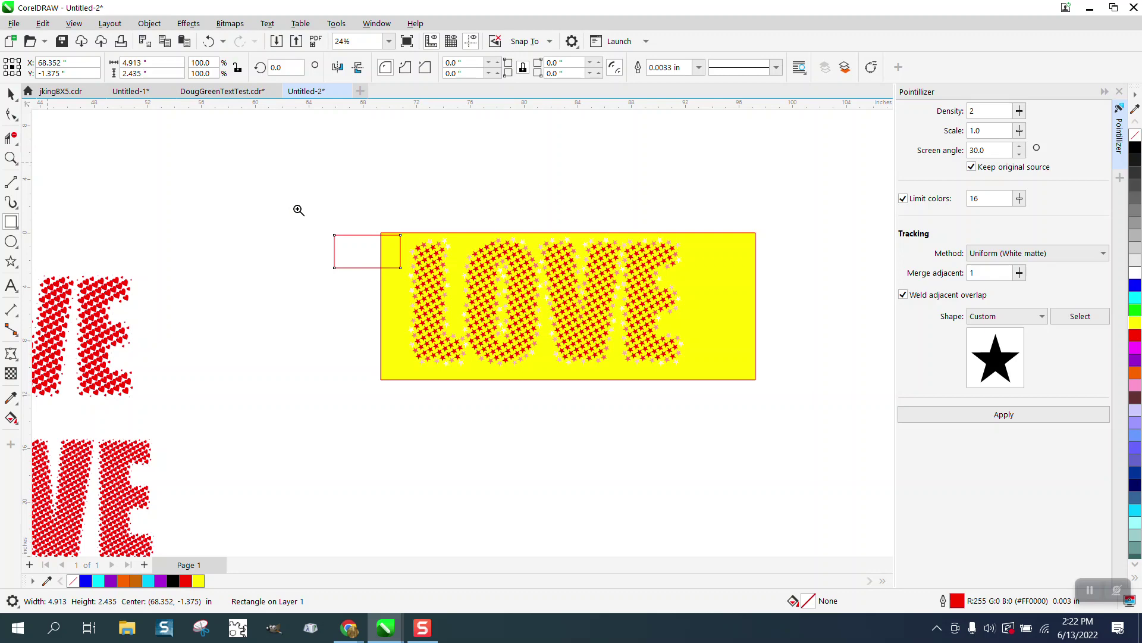
drag(397, 218, 510, 268)
scroll(404, 251, down, 6)
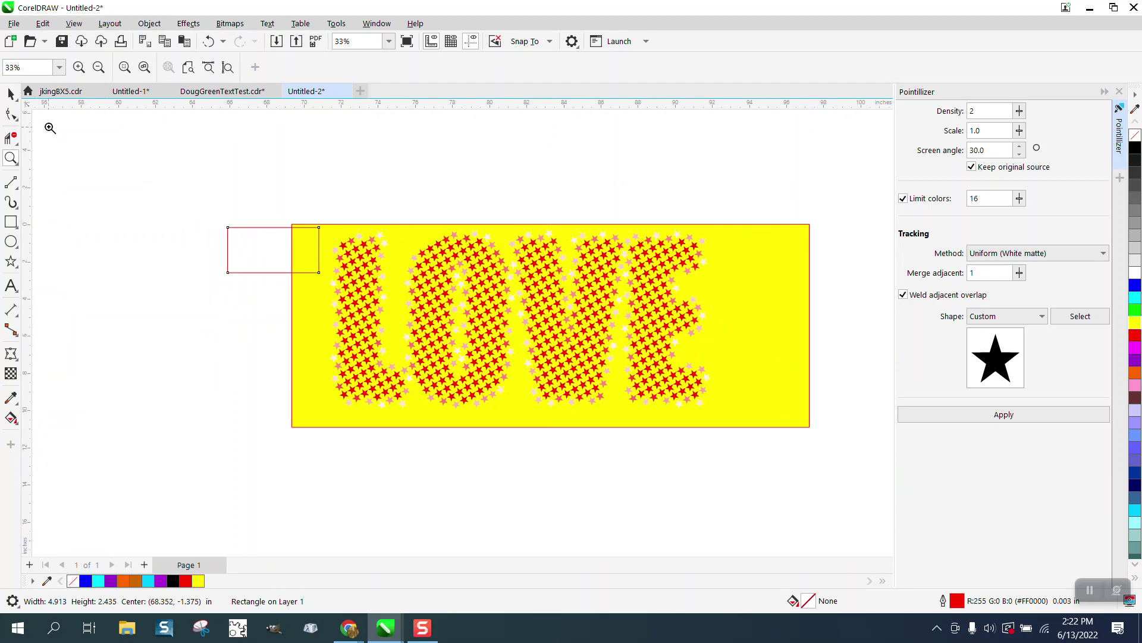
click(11, 93)
drag(276, 249, 563, 284)
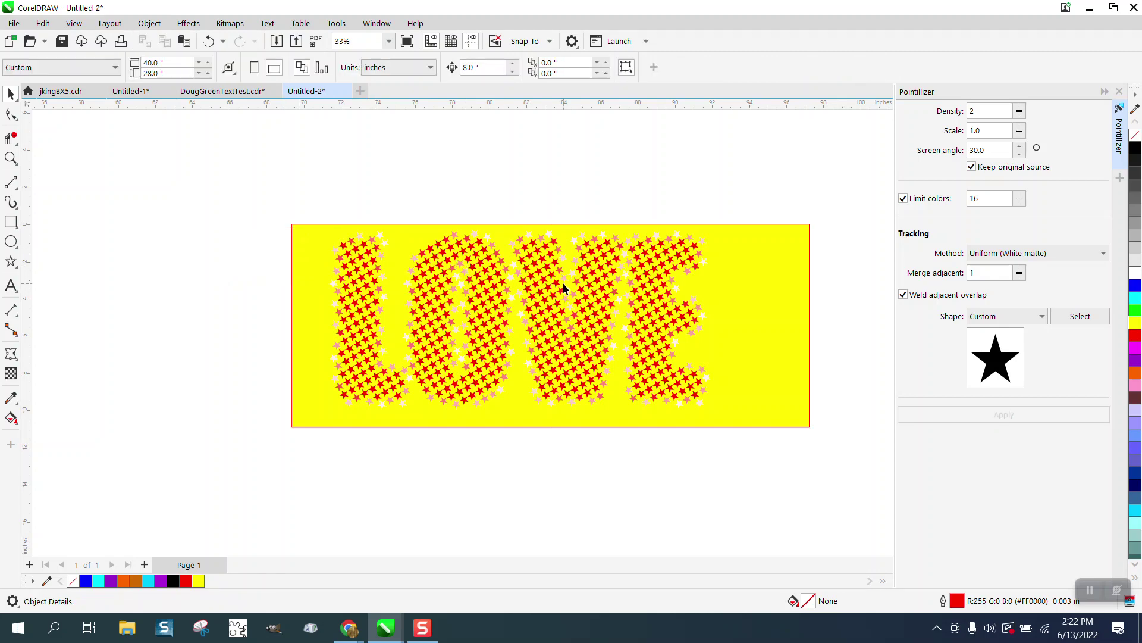
scroll(604, 311, down, 4)
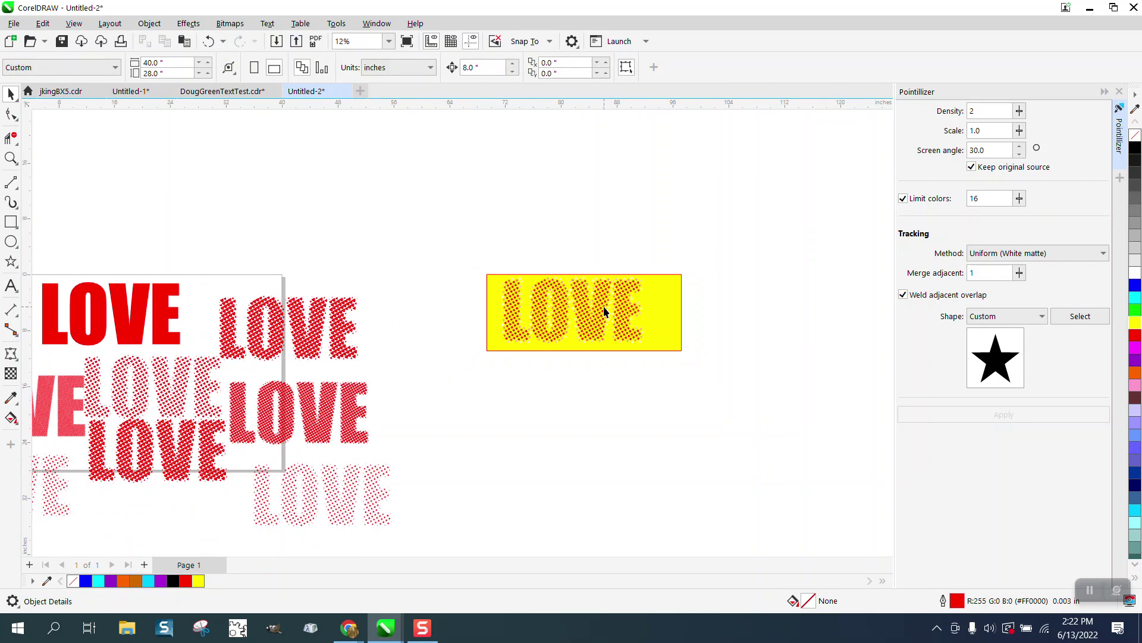
- Delete the pointillized LOVE group and the yellow rectangle
click(604, 311)
key(Delete)
drag(438, 220, 768, 351)
key(Delete)
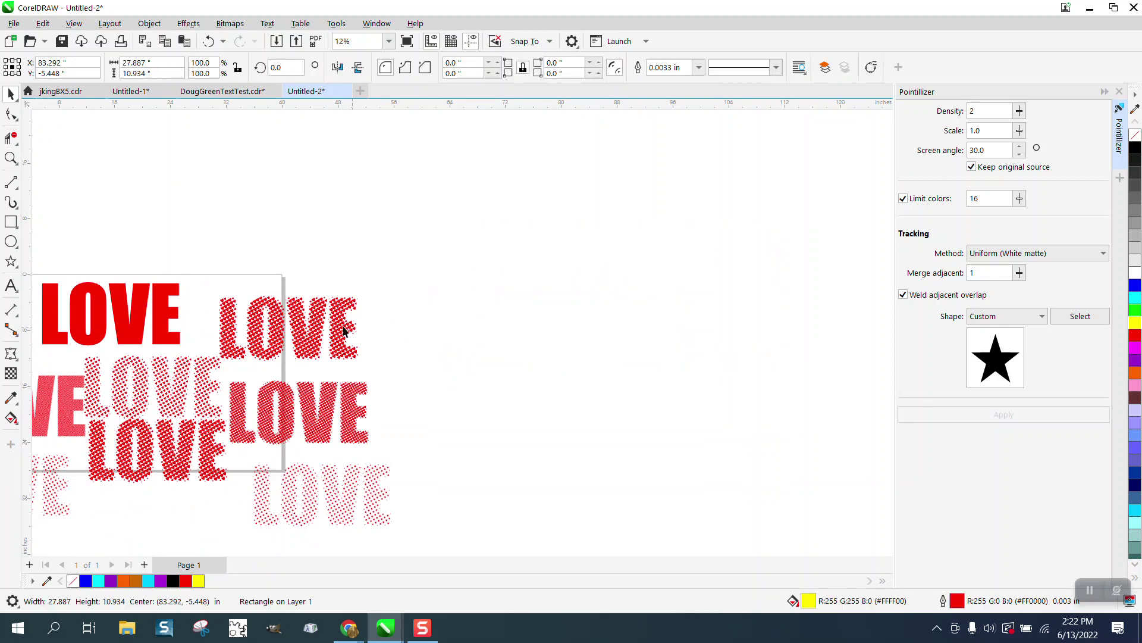
- Restore the solid red LOVE with undo and choose Size modulation 1 (opacity) tracking
key(ctrl+z)
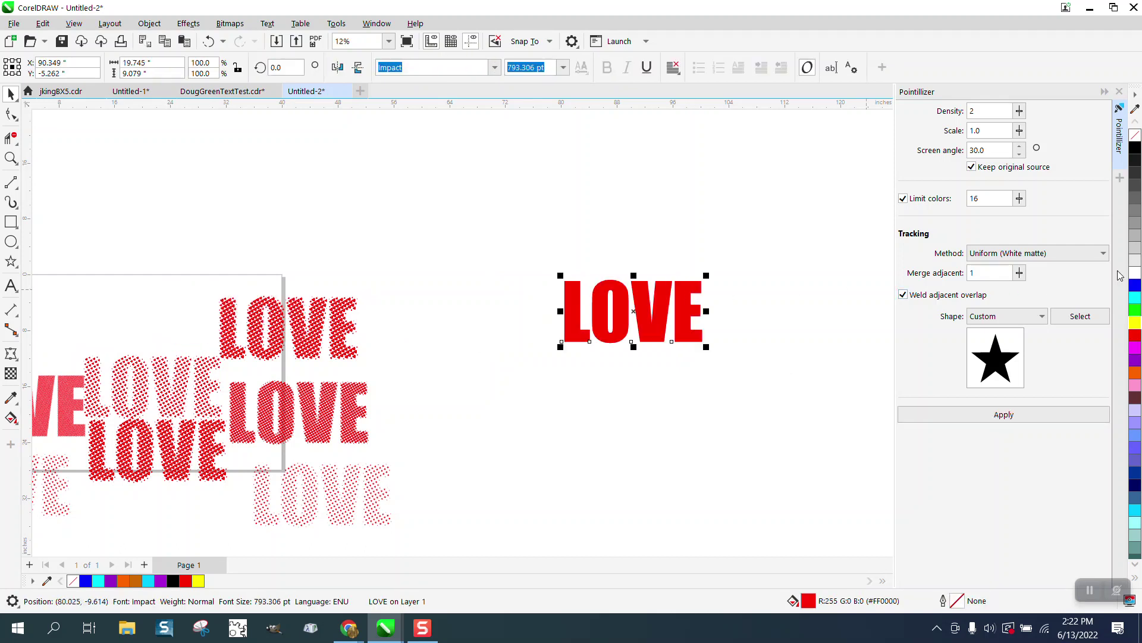
click(1102, 255)
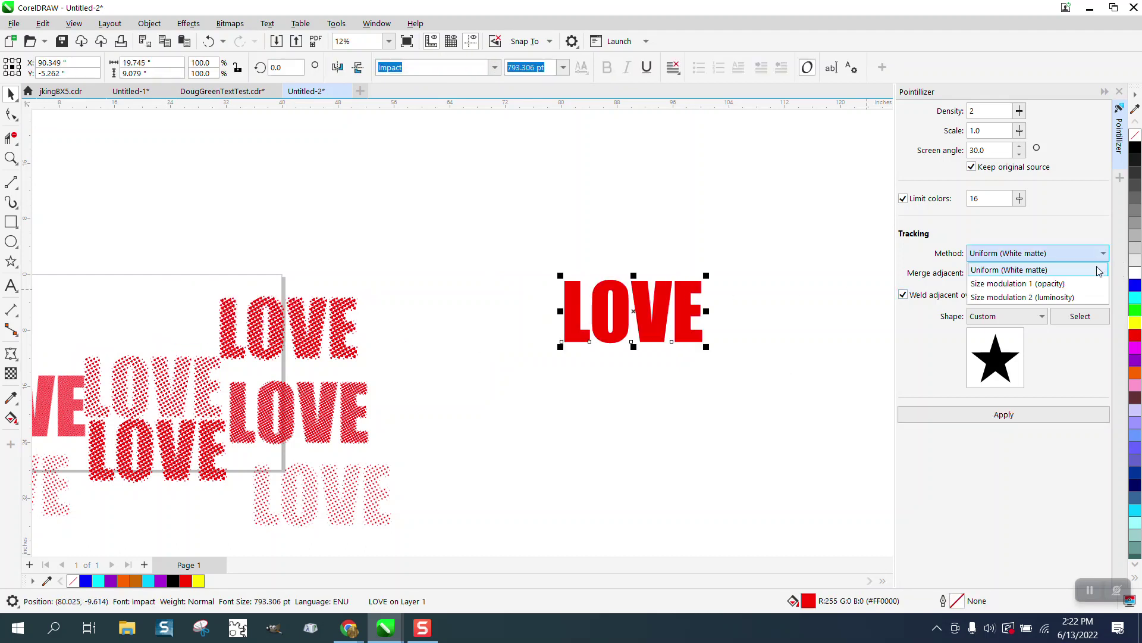
click(1027, 285)
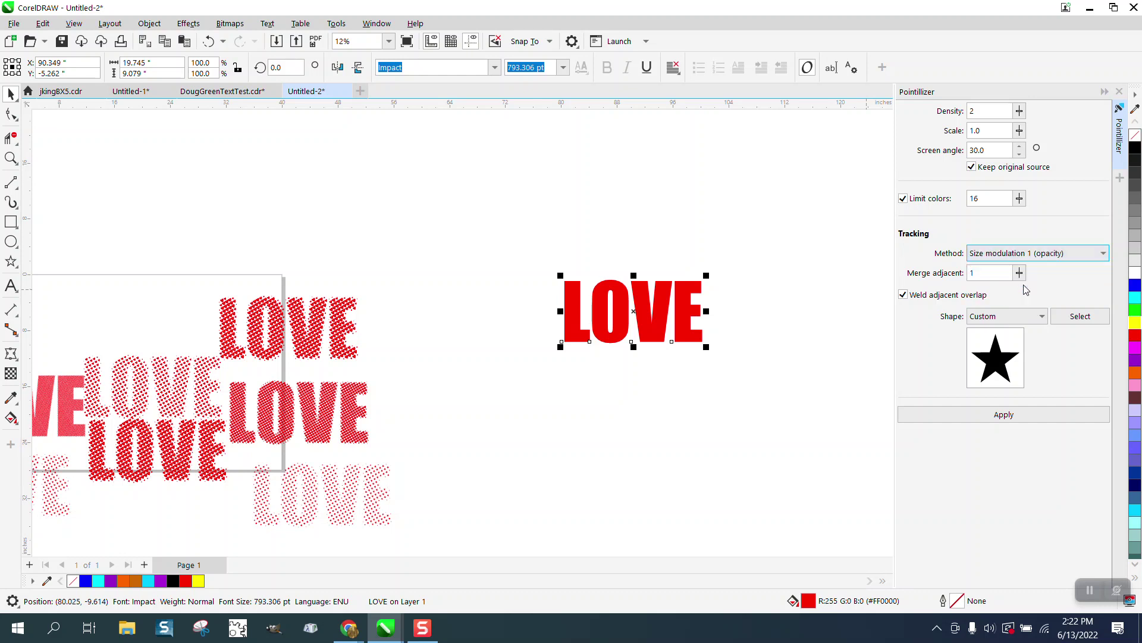
- Pointillize the red LOVE, move the star-tiled result lower, and zoom in on it
click(1021, 412)
drag(691, 339, 697, 415)
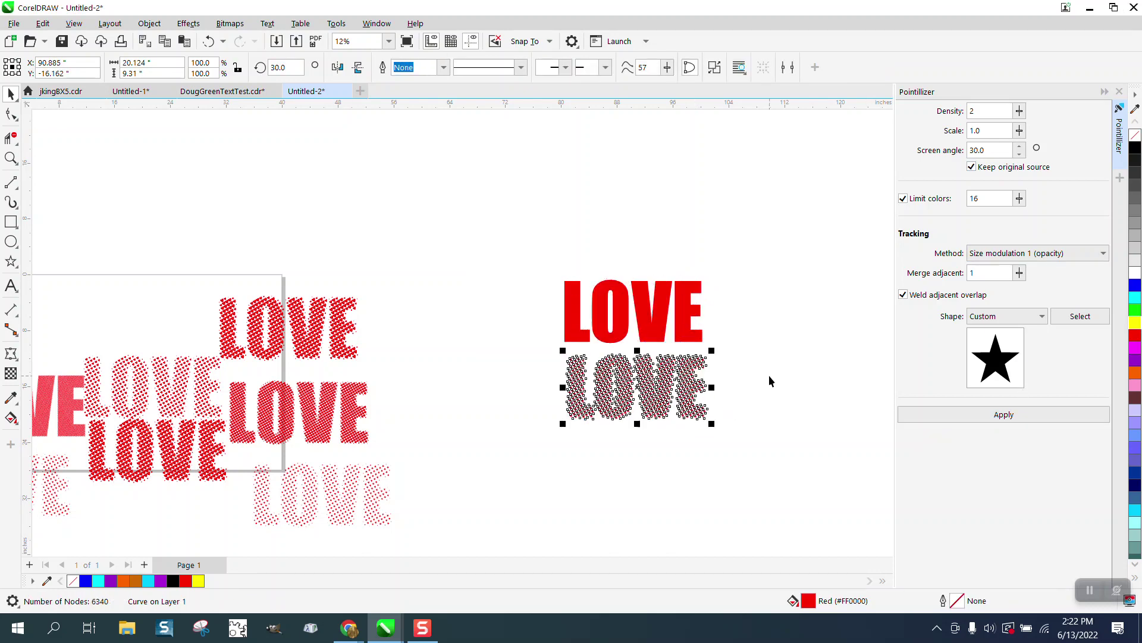
click(10, 158)
drag(582, 348, 765, 432)
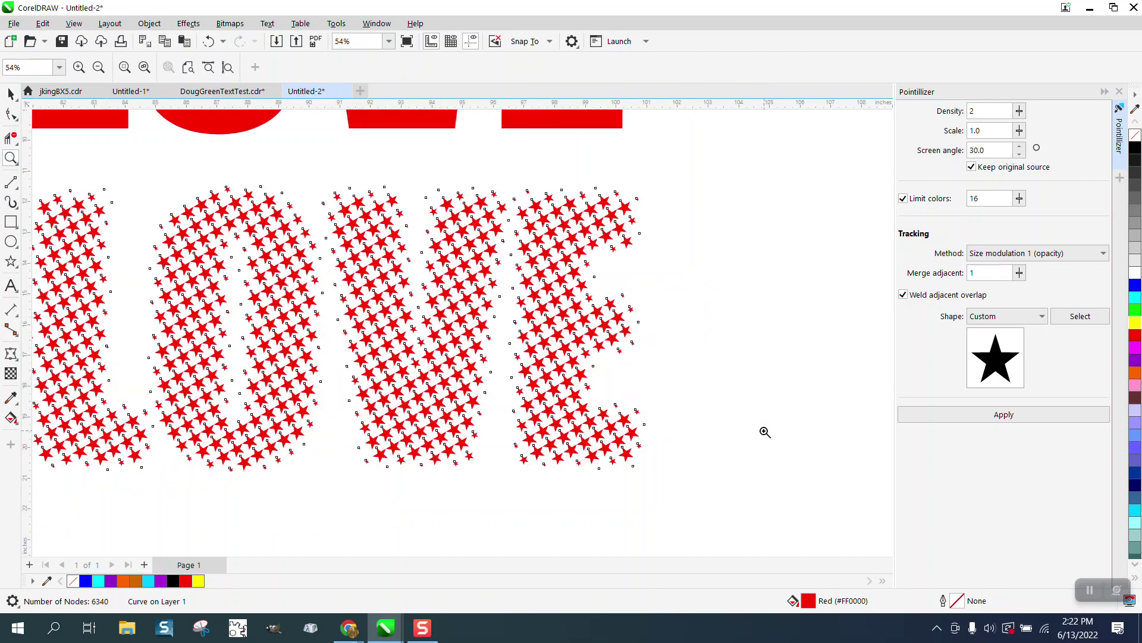
click(10, 94)
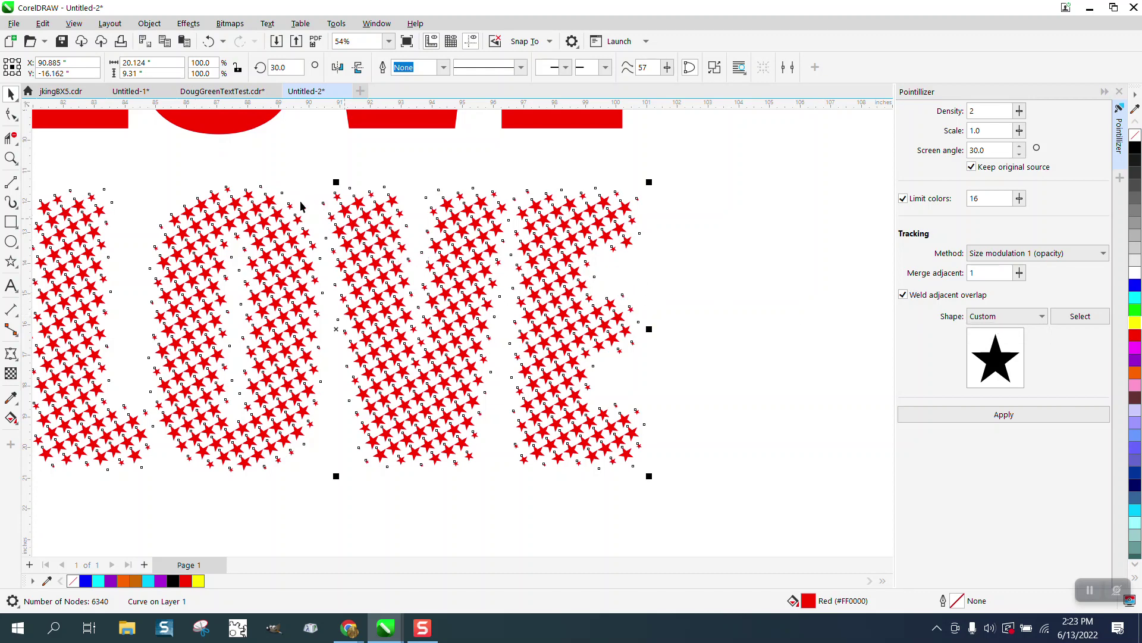
- Undo the star-tiled result and move the red LOVE up and to the right
click(208, 41)
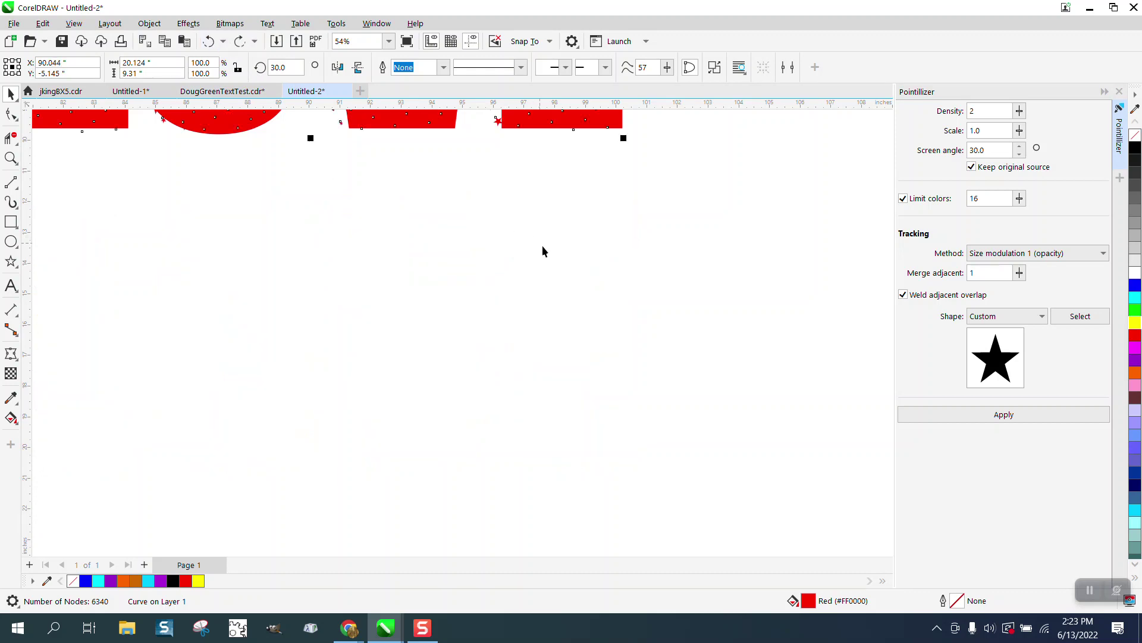
scroll(543, 248, down, 3)
drag(566, 190, 791, 255)
- Set Density to 10, pointillize the red LOVE, and drag the star copy beneath it
click(948, 112)
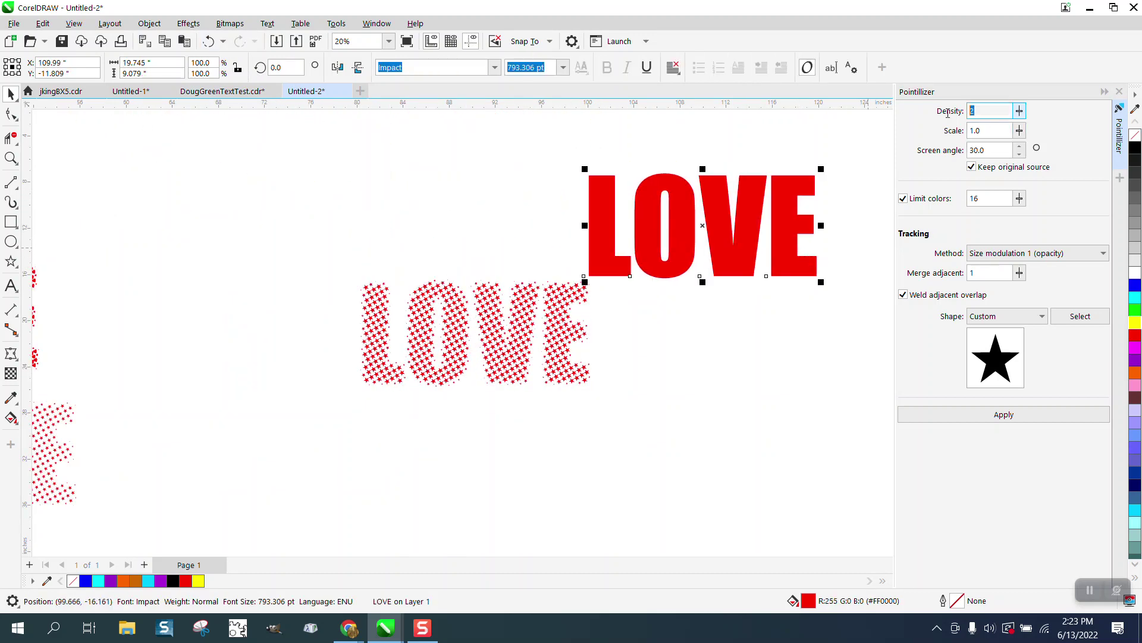
text(10)
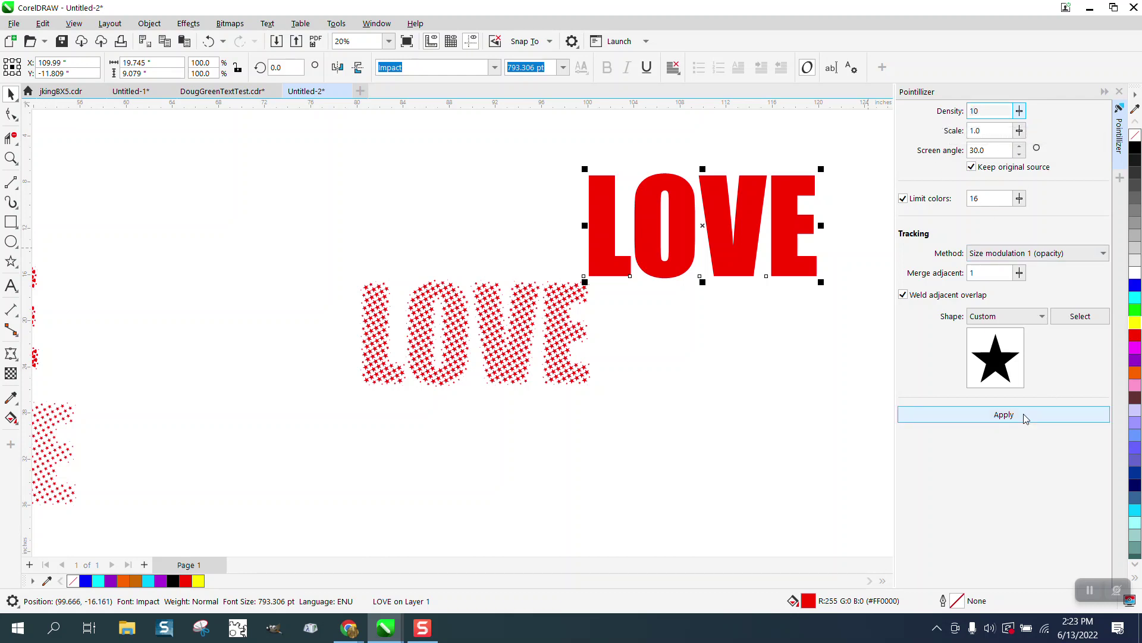
click(1021, 416)
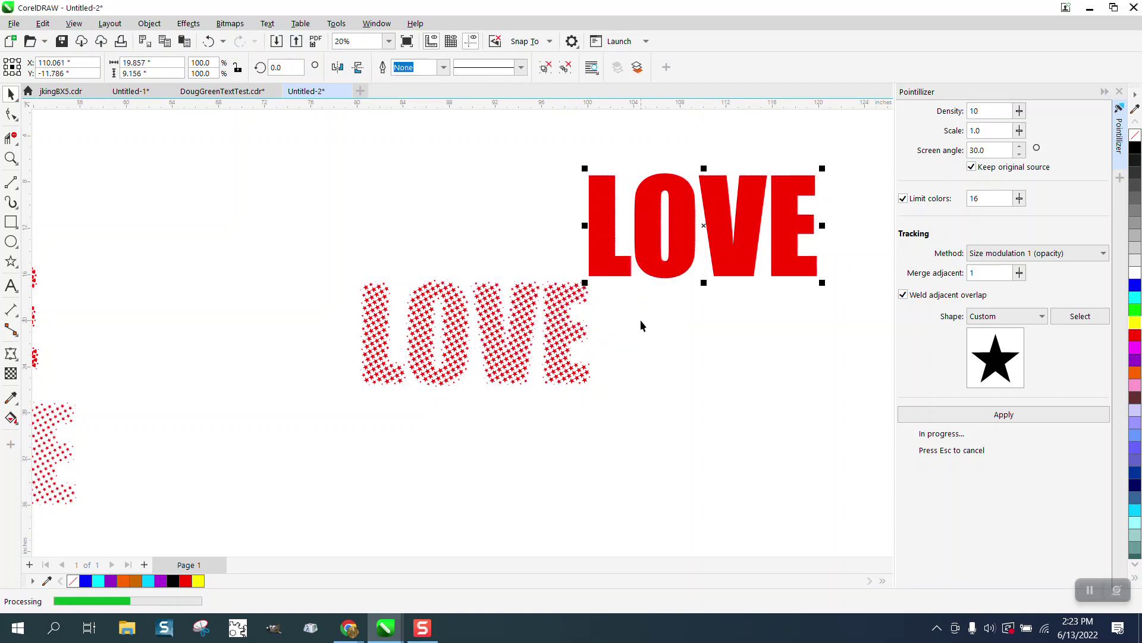
drag(574, 327, 791, 394)
- Zoom in on the Density 10 star-tiled LOVE
click(10, 158)
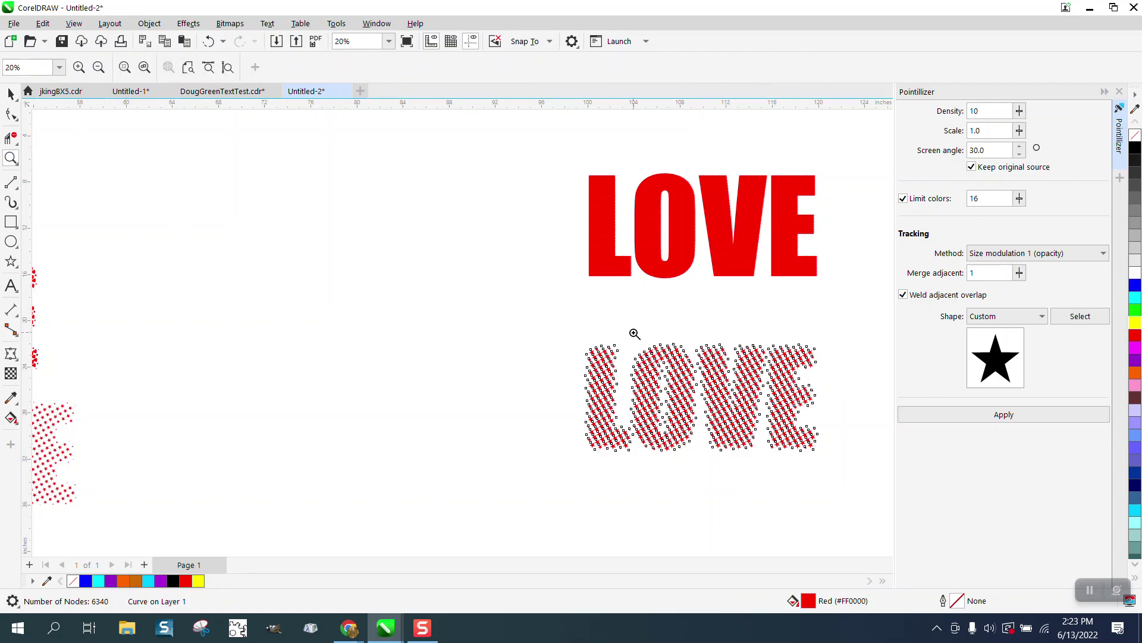
drag(635, 333, 795, 408)
scroll(702, 379, down, 6)
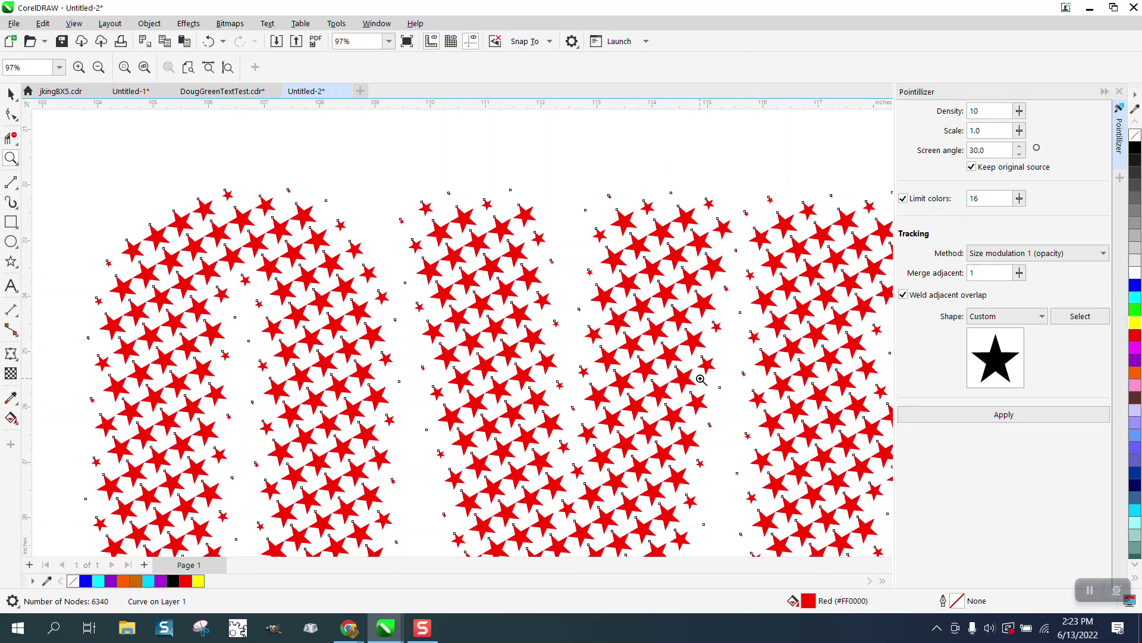
scroll(693, 373, down, 1)
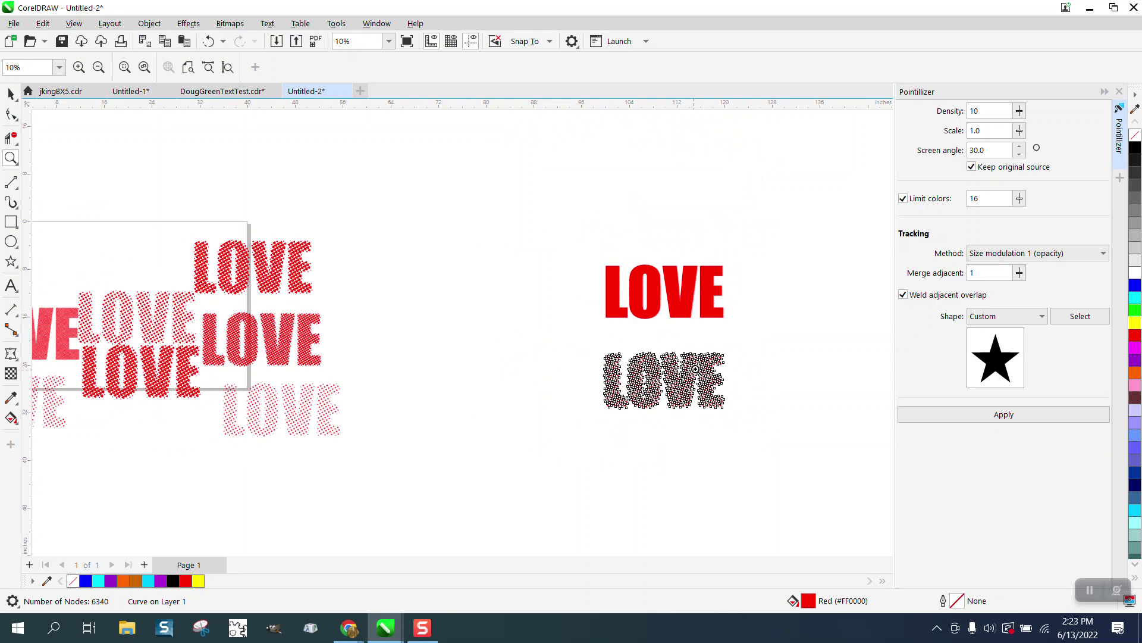
- Close the Pointillizer docker from the Effects menu and zoom in on the heart-pattern LOVE
click(188, 23)
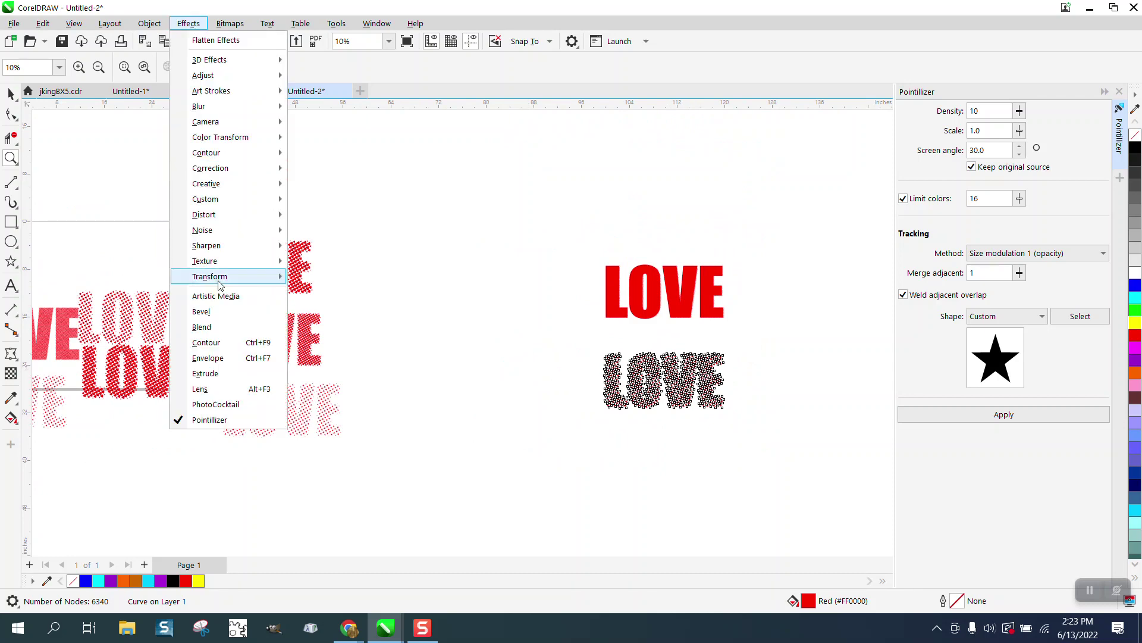
click(178, 419)
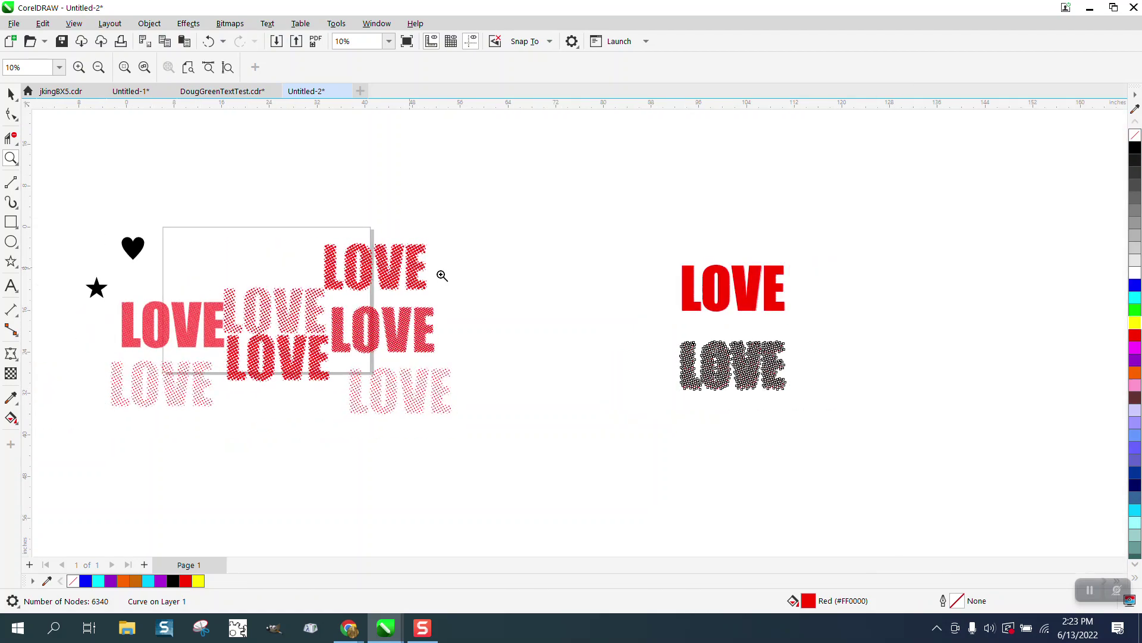
scroll(441, 273, down, 1)
click(10, 158)
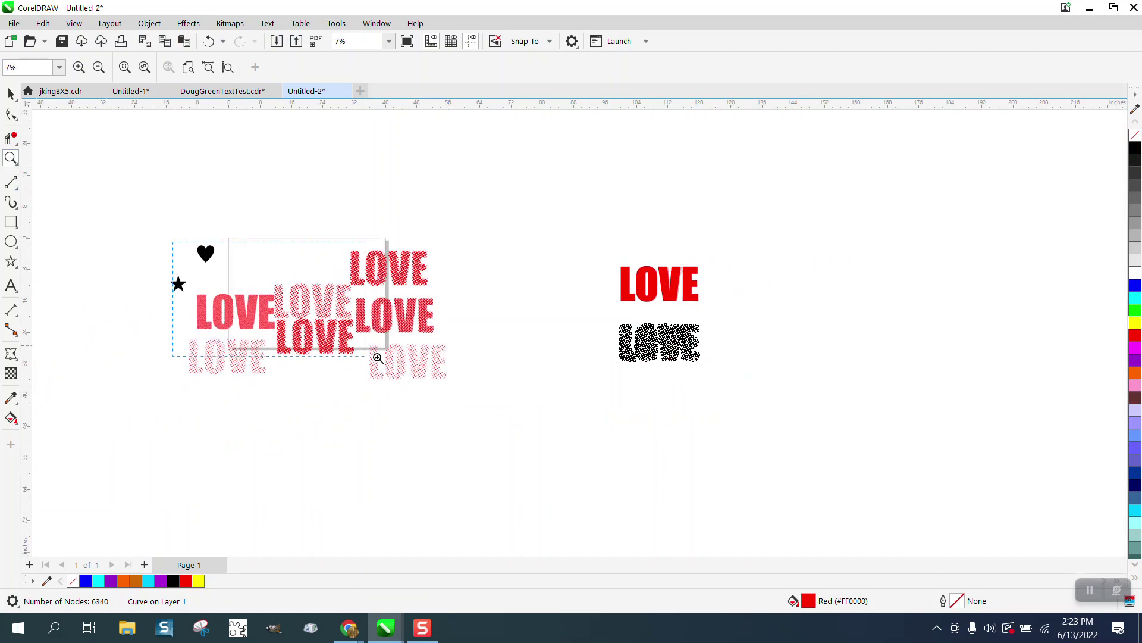
click(499, 391)
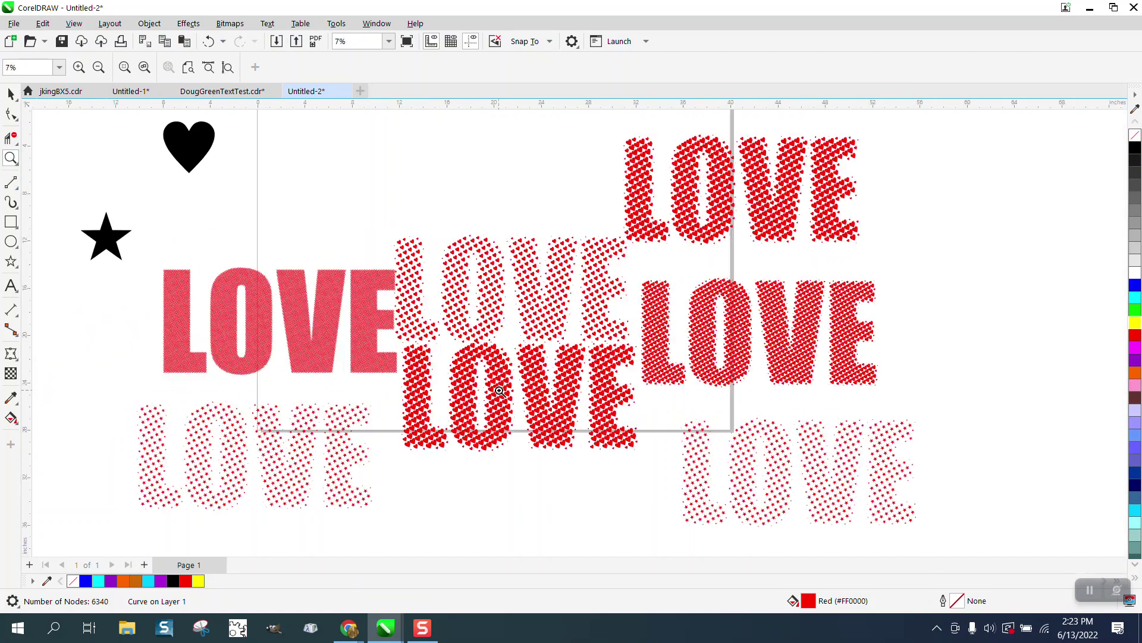
click(659, 365)
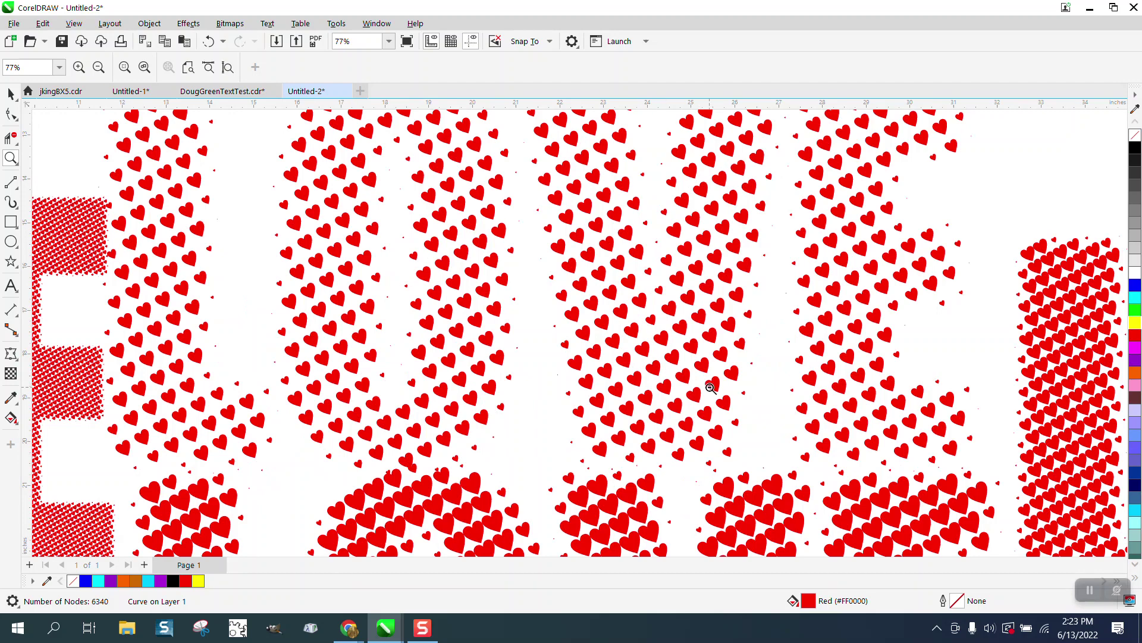